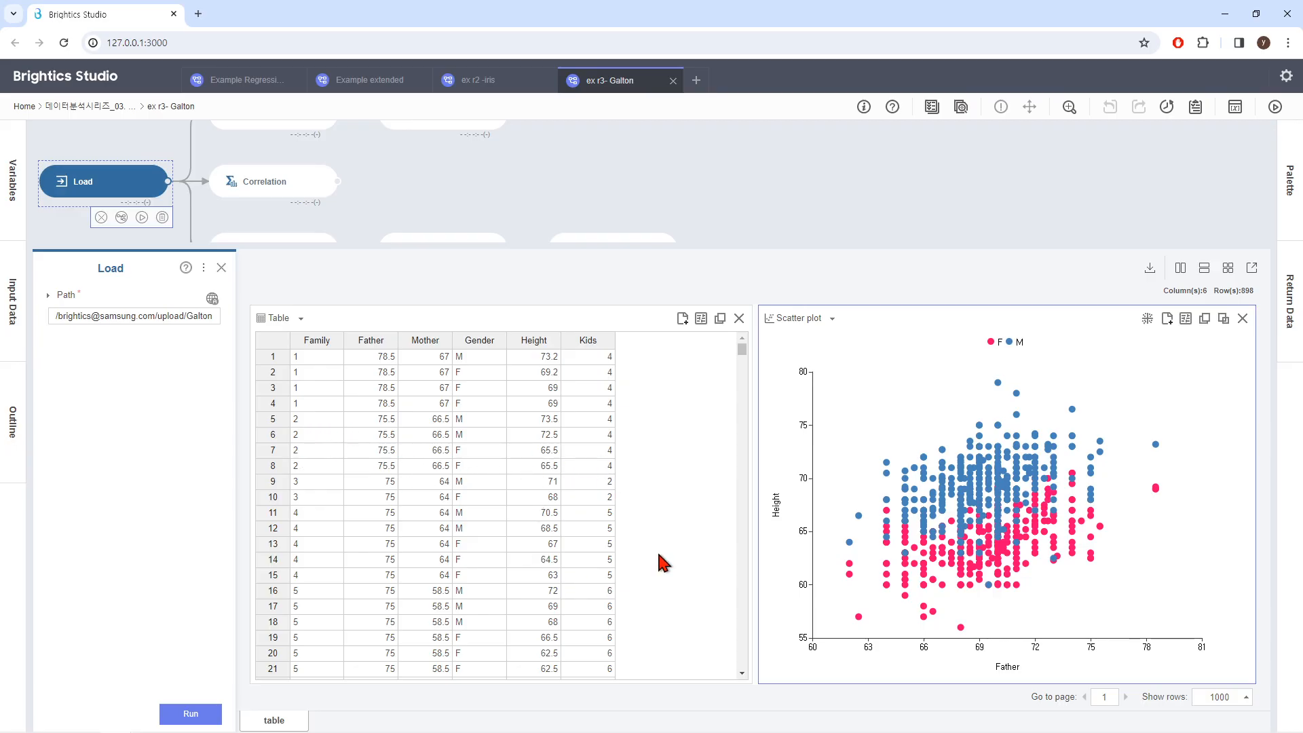
Toggle the F and M groups off and back on in the Father–Height scatter plot, and close the Load details.
{"action": "mouse_move", "coordinate": [818, 346]}
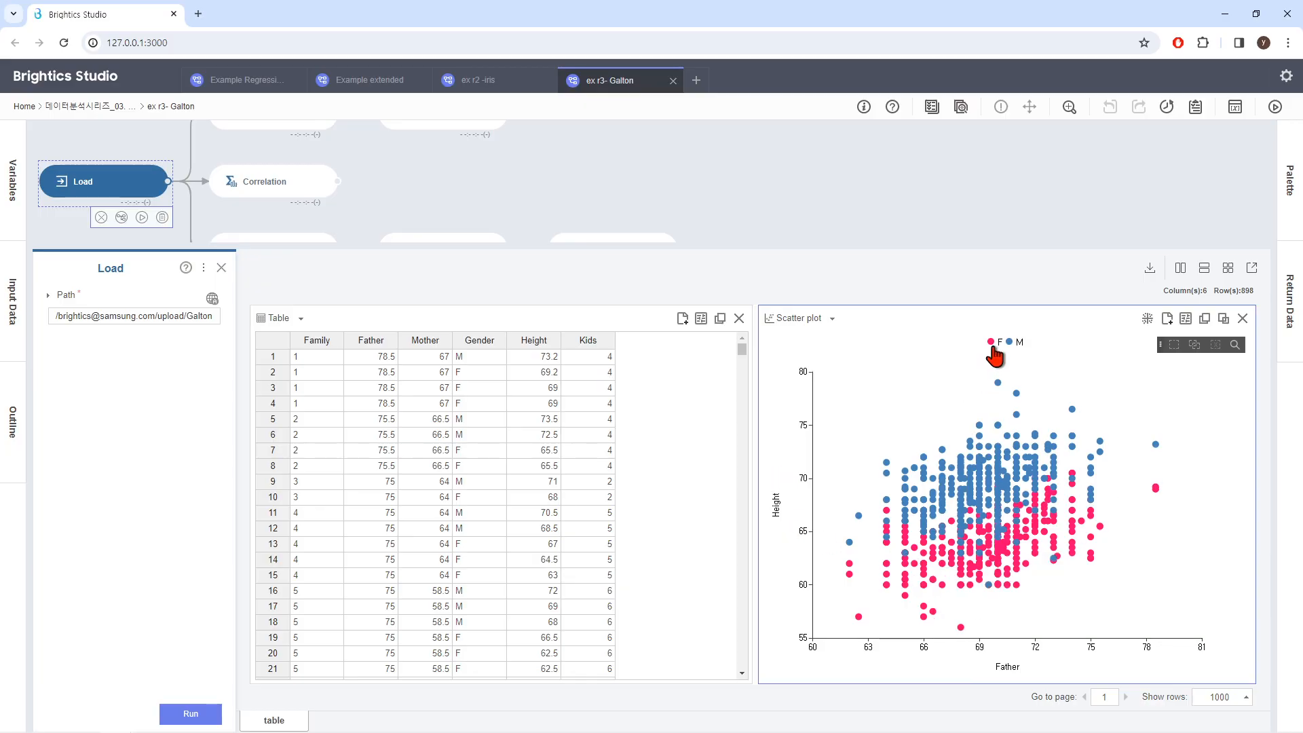
{"action": "left_click", "coordinate": [992, 343]}
{"action": "left_click", "coordinate": [1011, 344]}
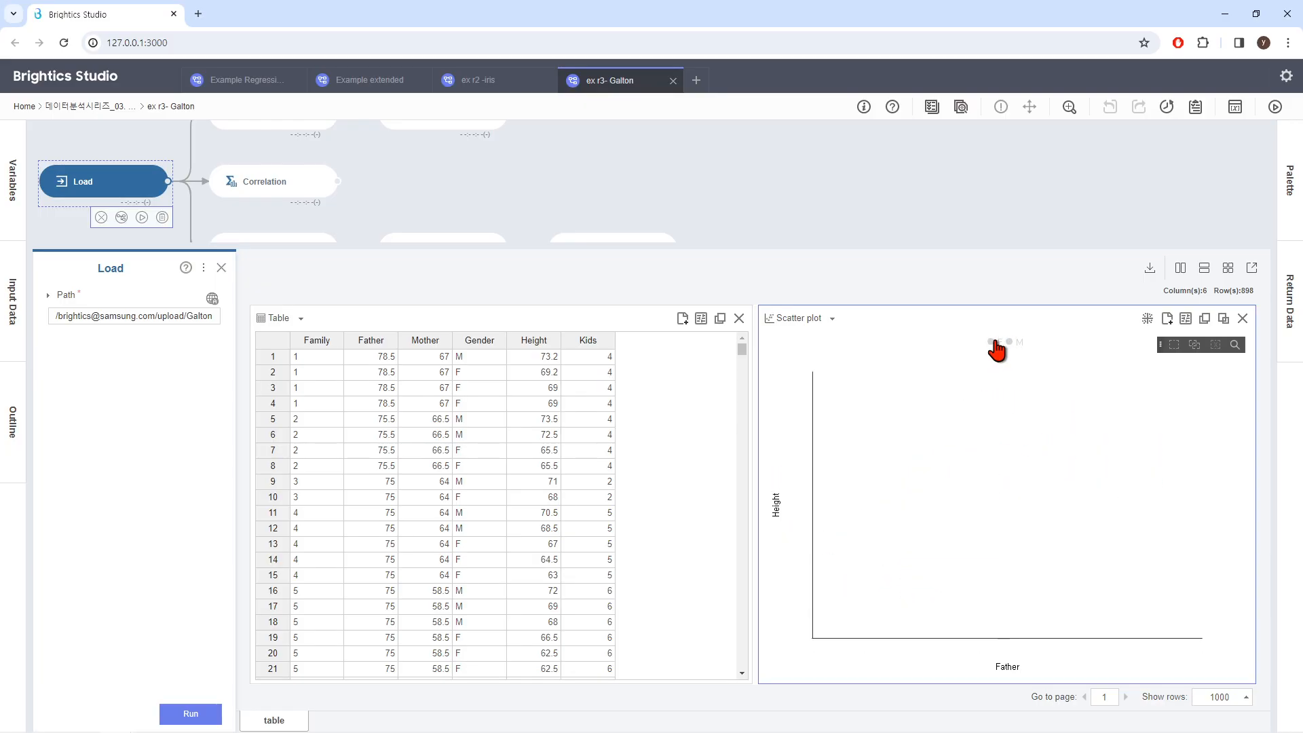
{"action": "left_click", "coordinate": [998, 344]}
{"action": "left_click", "coordinate": [1011, 343]}
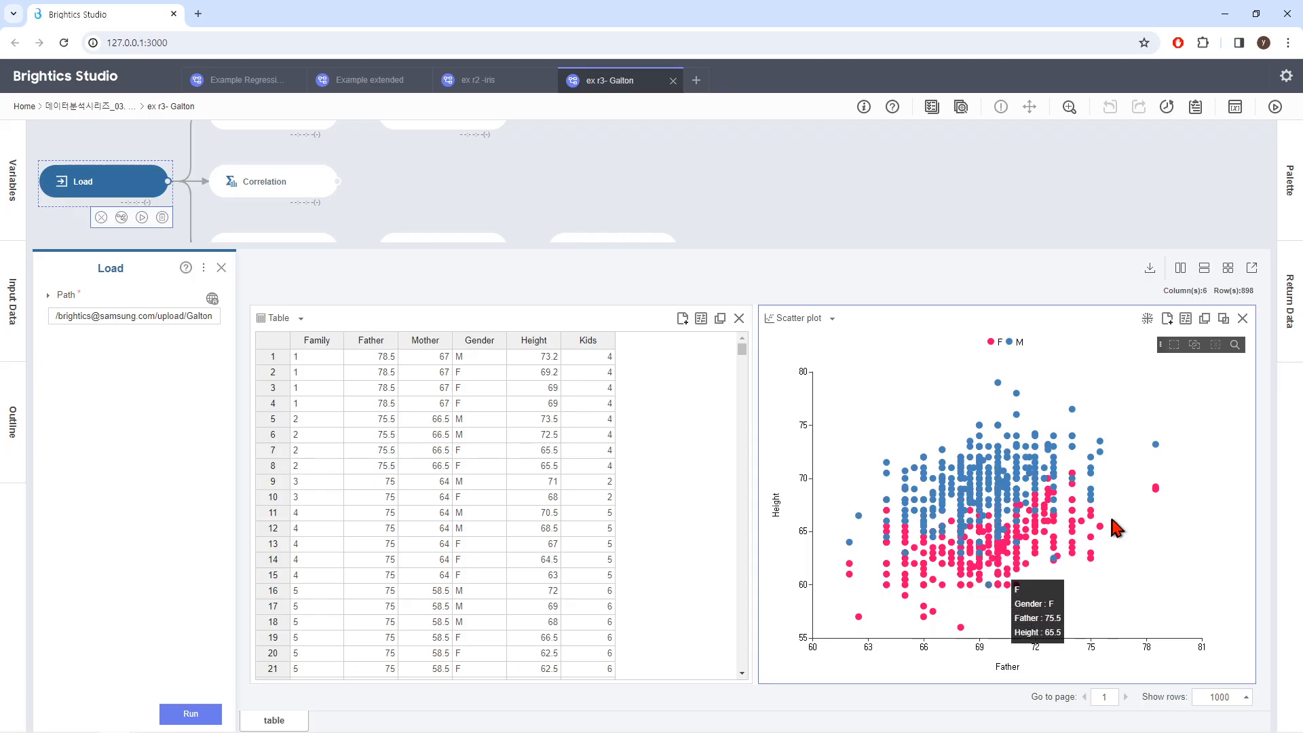
{"action": "left_click", "coordinate": [222, 268]}
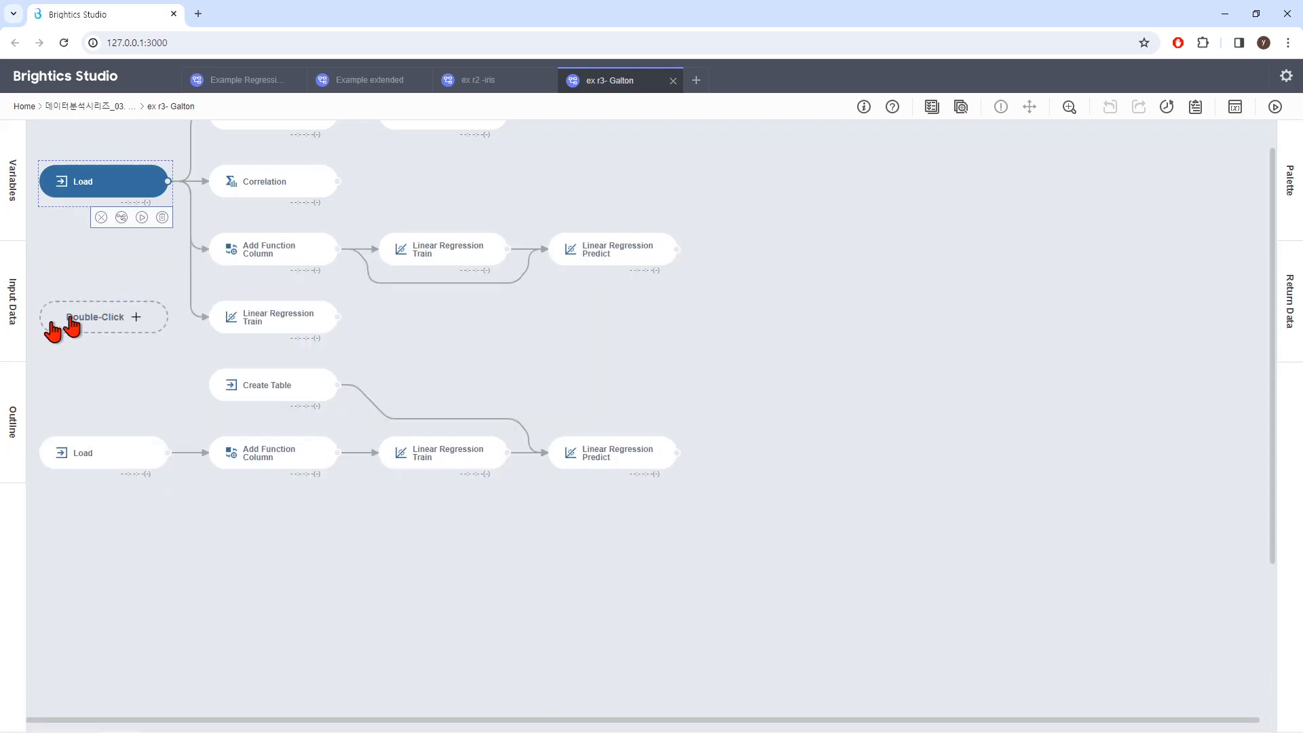
Review the Filter node's condition and the settings and correlation matrix of the Correlation node connected to it.
{"action": "scroll", "coordinate": [325, 295], "scroll_direction": "up", "scroll_amount": 1}
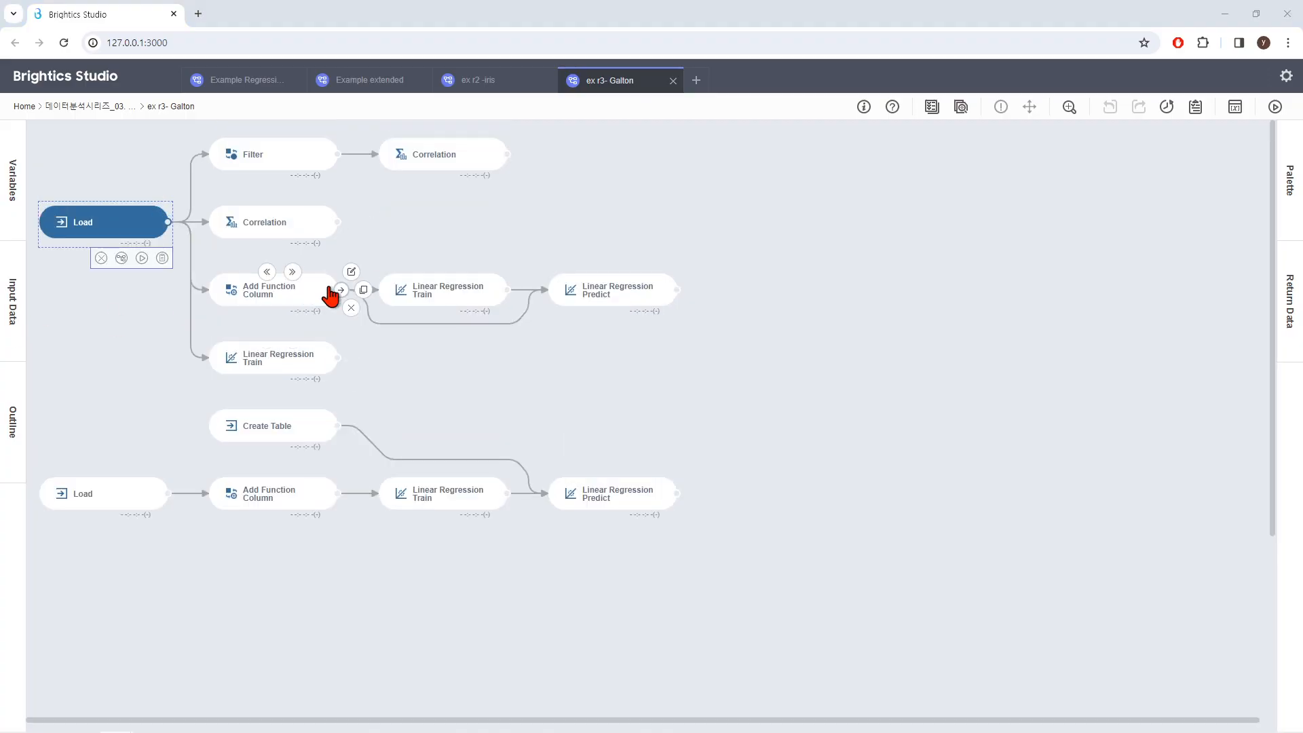
{"action": "left_click", "coordinate": [289, 173]}
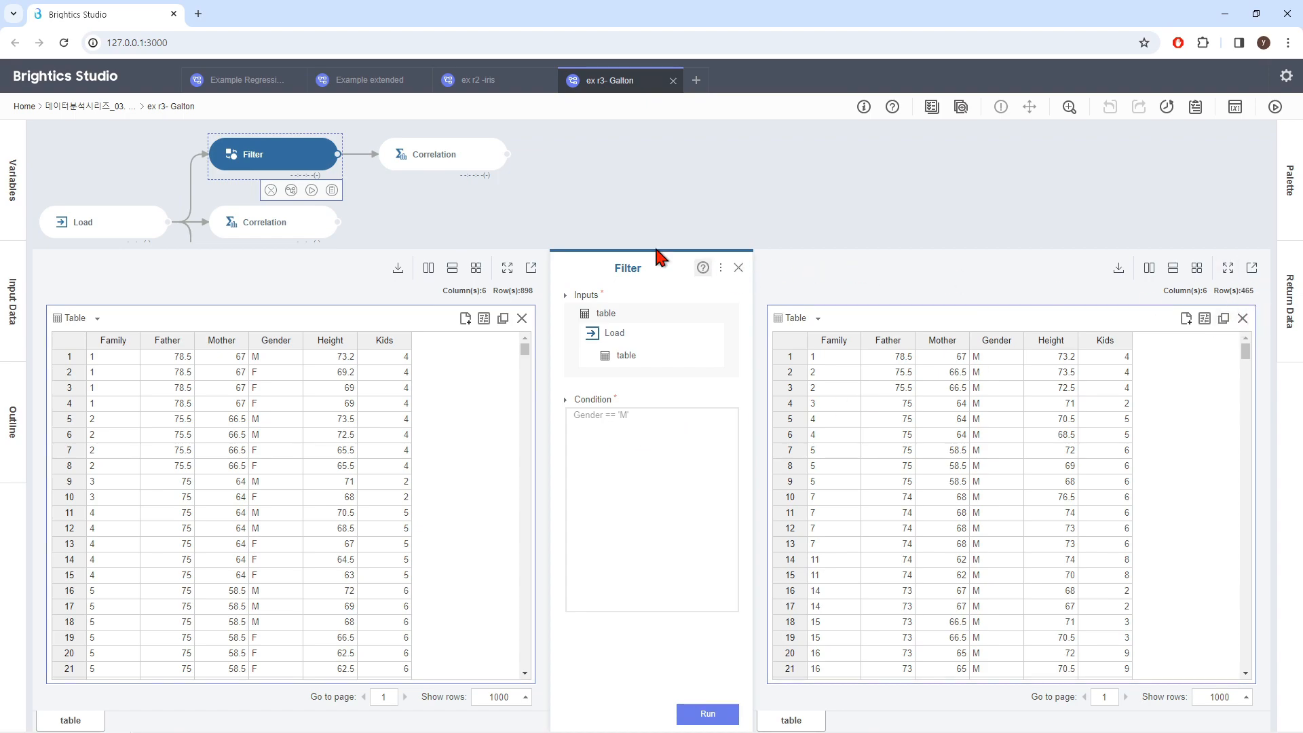
{"action": "left_click", "coordinate": [470, 166]}
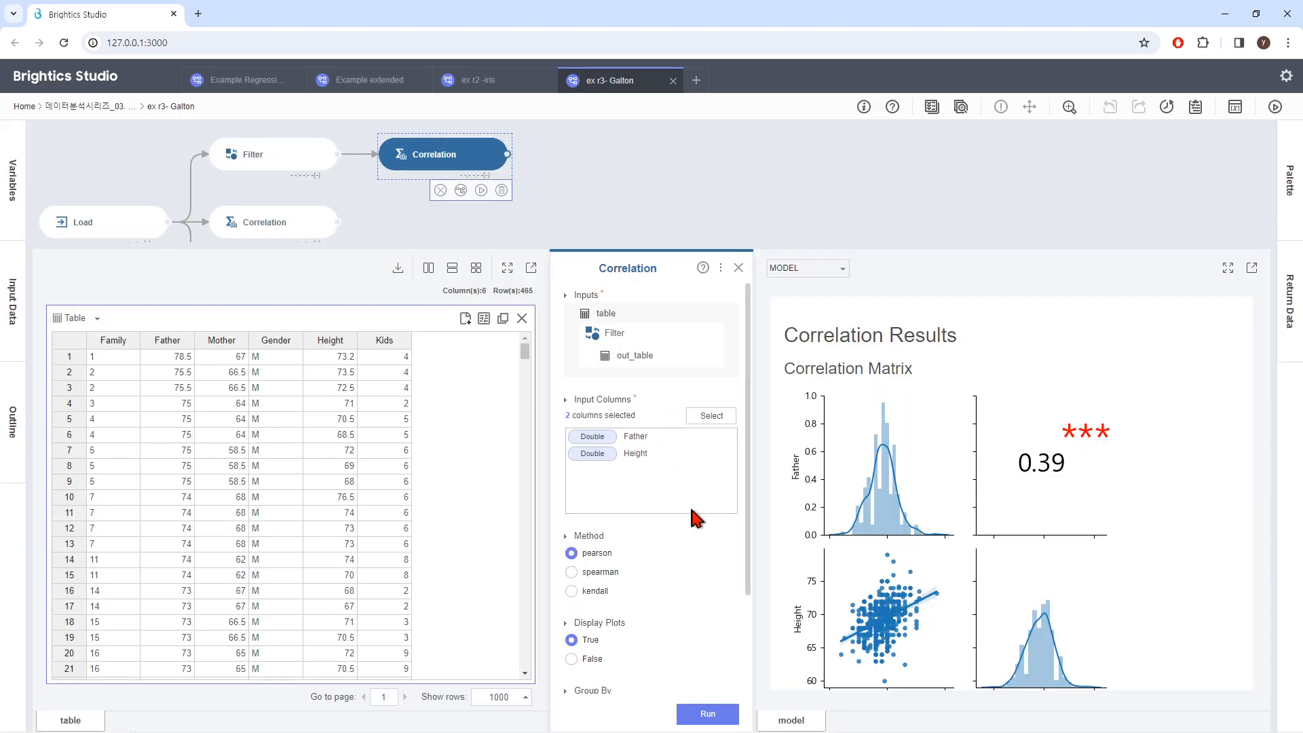
{"action": "left_click_drag", "start_coordinate": [749, 500], "coordinate": [748, 605]}
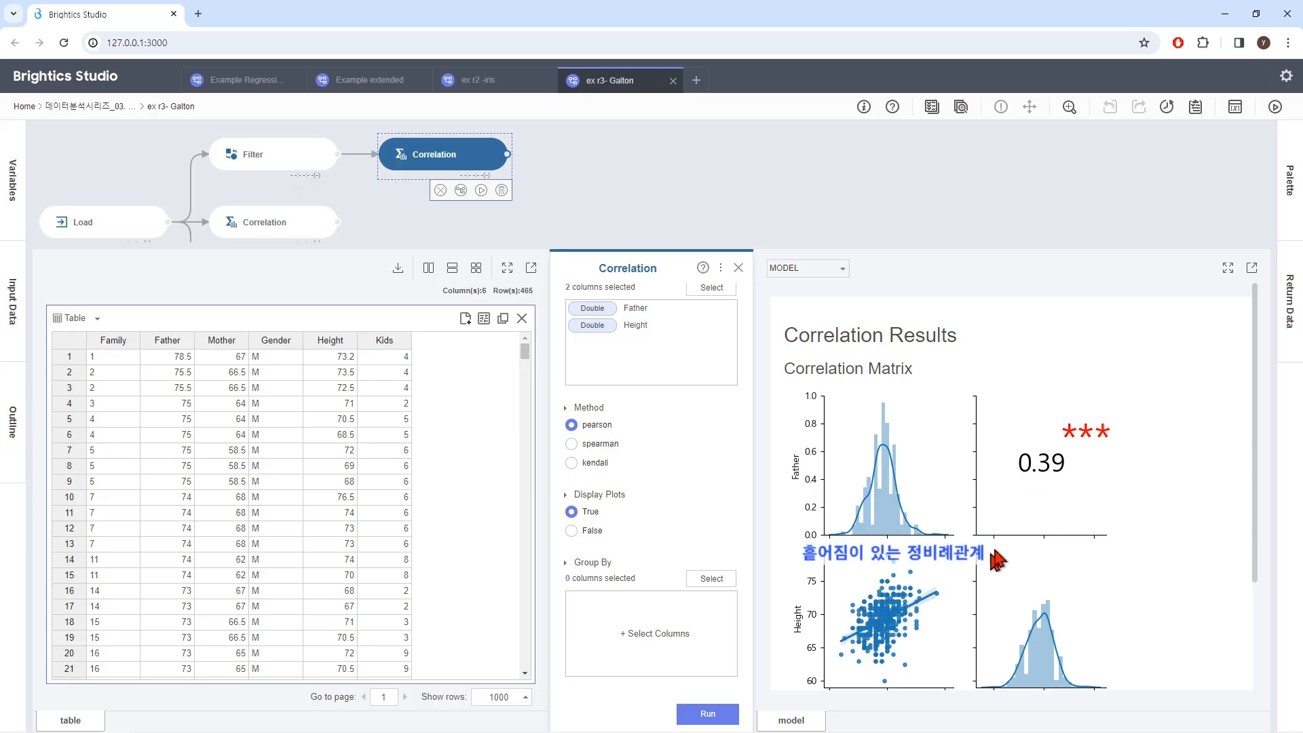
{"action": "left_click", "coordinate": [739, 268]}
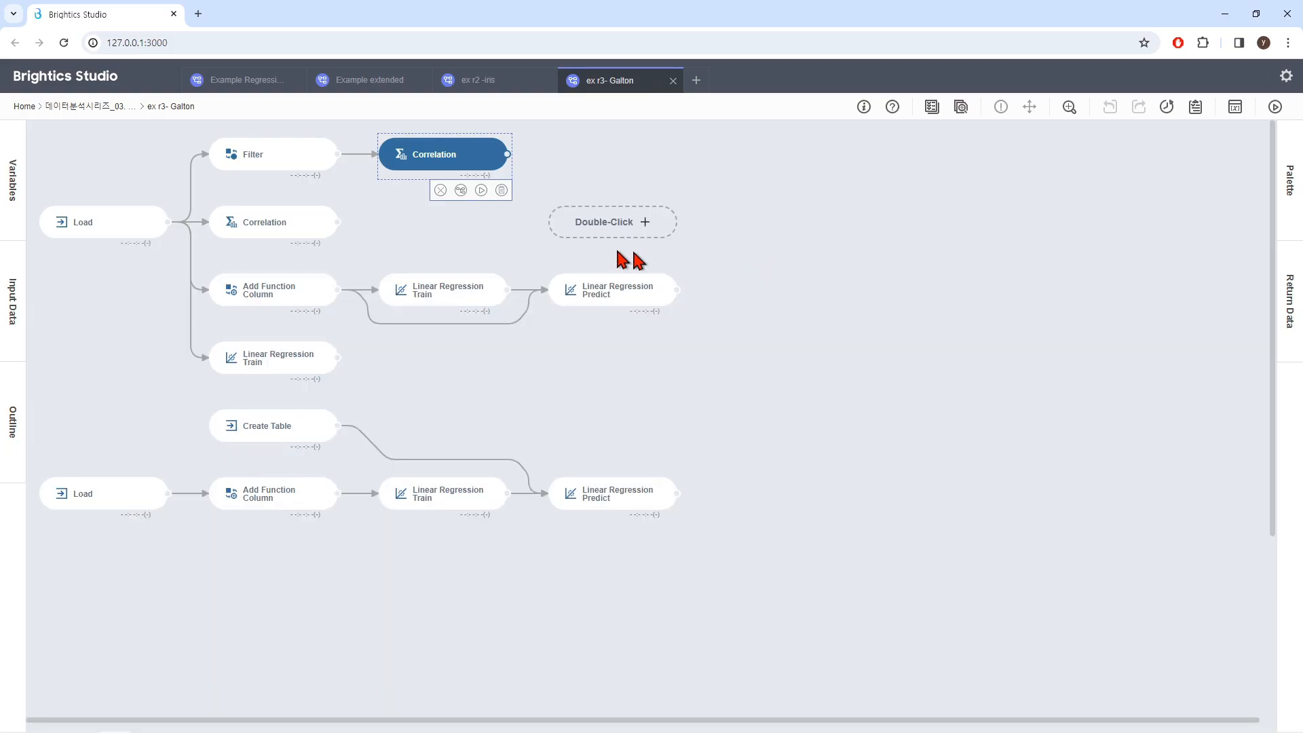
Examine the settings of the Correlation node fed directly by Load and its correlation results for each gender group.
{"action": "left_click", "coordinate": [296, 230]}
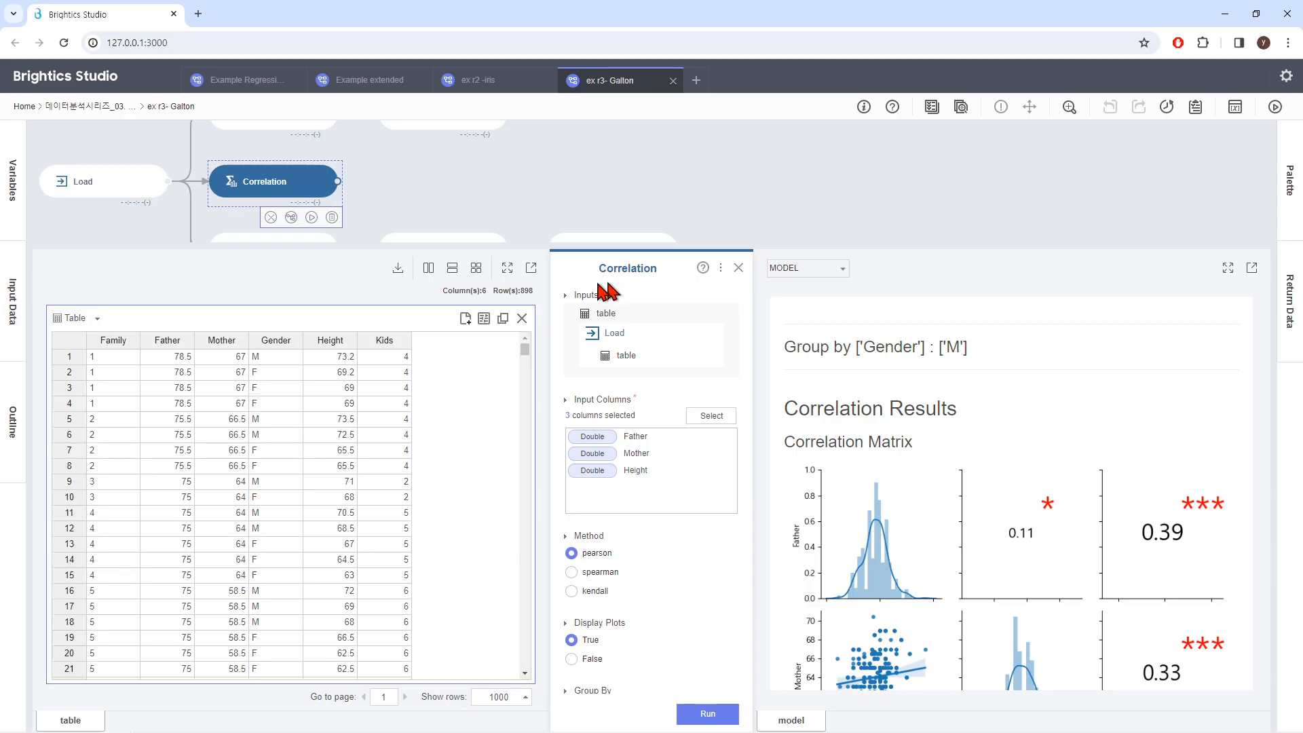
{"action": "scroll", "coordinate": [748, 562], "scroll_direction": "down", "scroll_amount": 2}
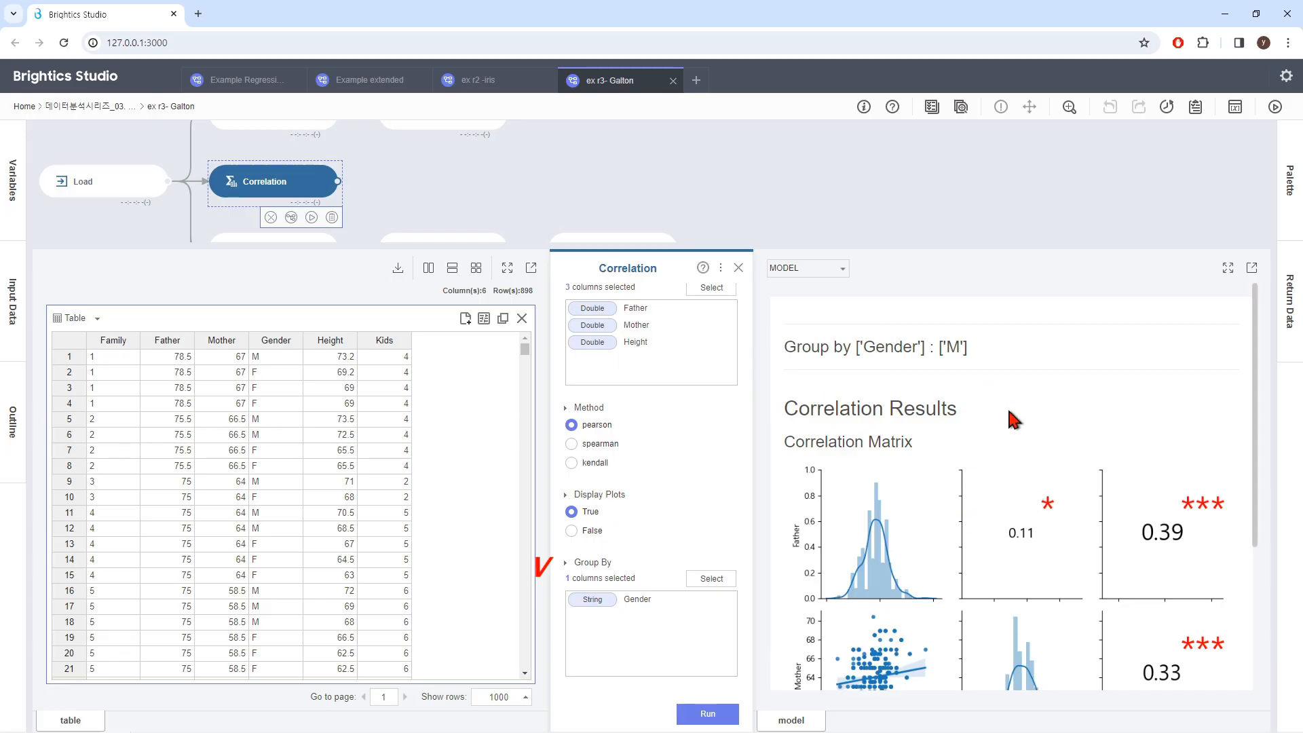
{"action": "scroll", "coordinate": [1013, 419], "scroll_direction": "down", "scroll_amount": 5}
{"action": "scroll", "coordinate": [1172, 398], "scroll_direction": "up", "scroll_amount": 5}
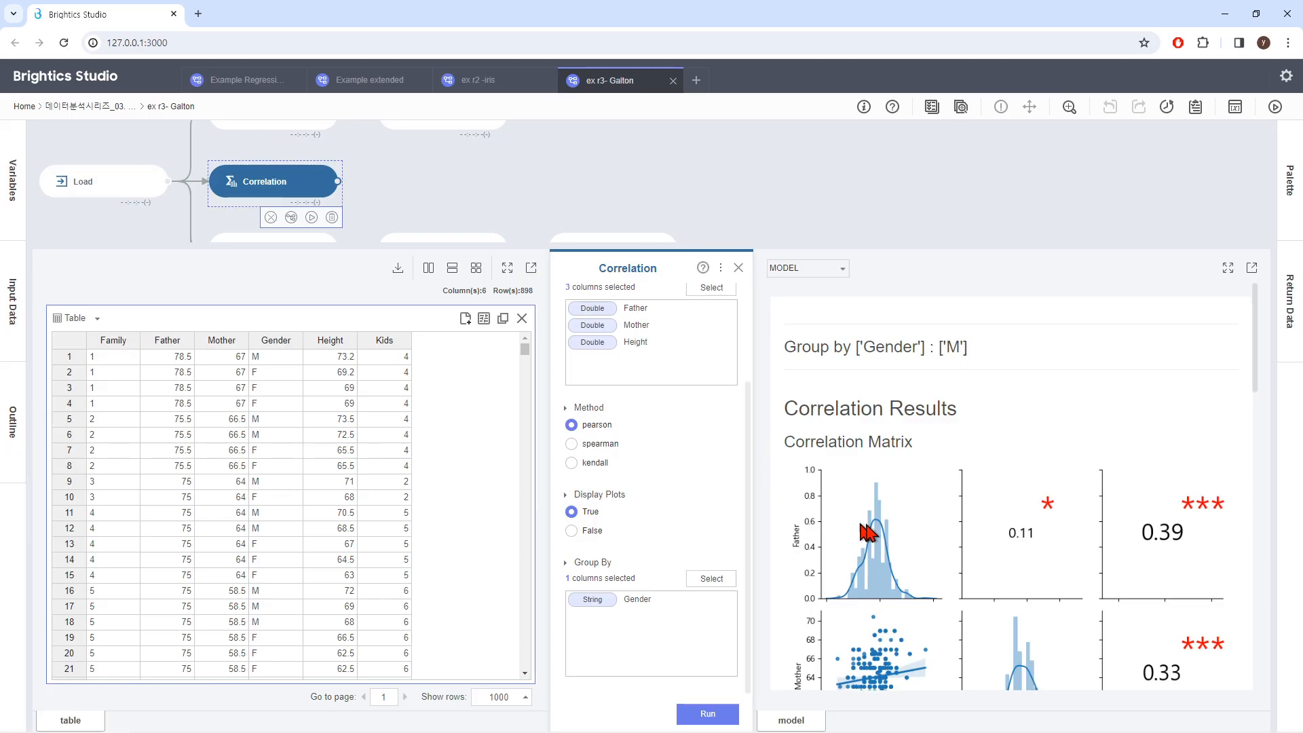
{"action": "scroll", "coordinate": [872, 529], "scroll_direction": "down", "scroll_amount": 5}
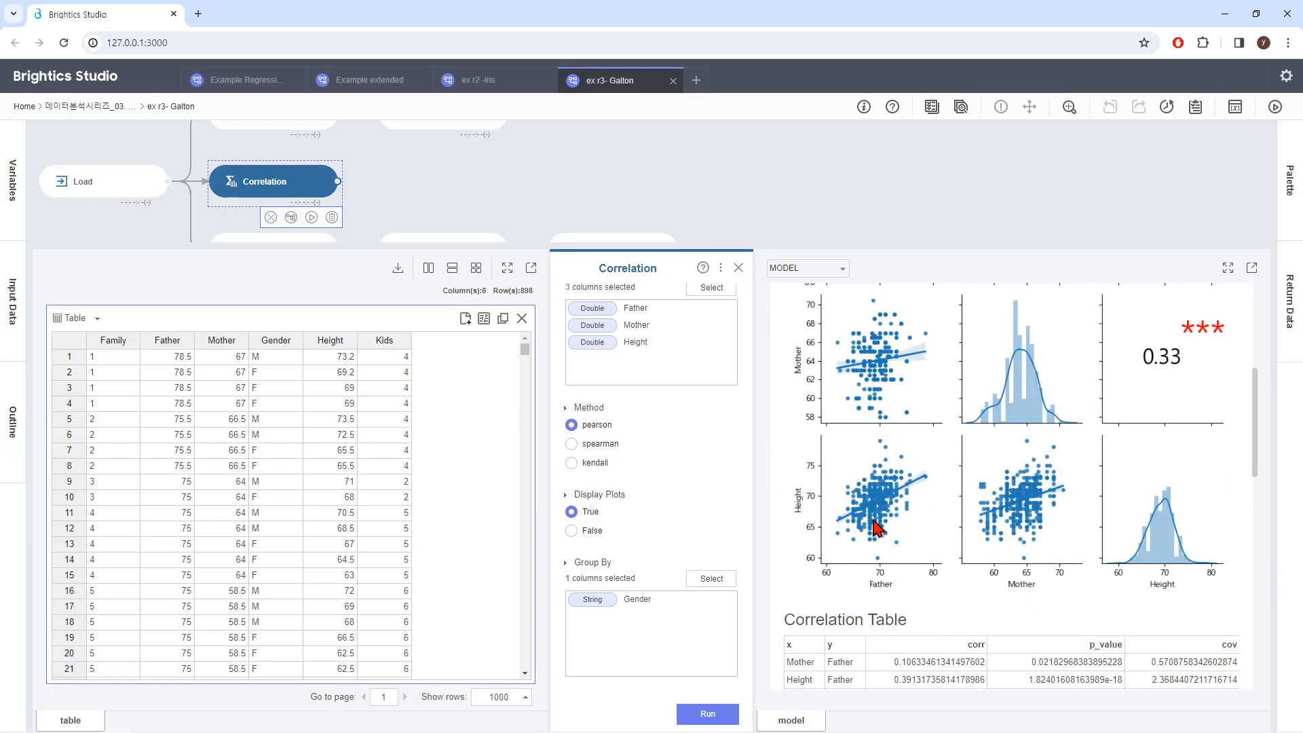
{"action": "scroll", "coordinate": [876, 528], "scroll_direction": "down", "scroll_amount": 2}
{"action": "scroll", "coordinate": [875, 528], "scroll_direction": "down", "scroll_amount": 4}
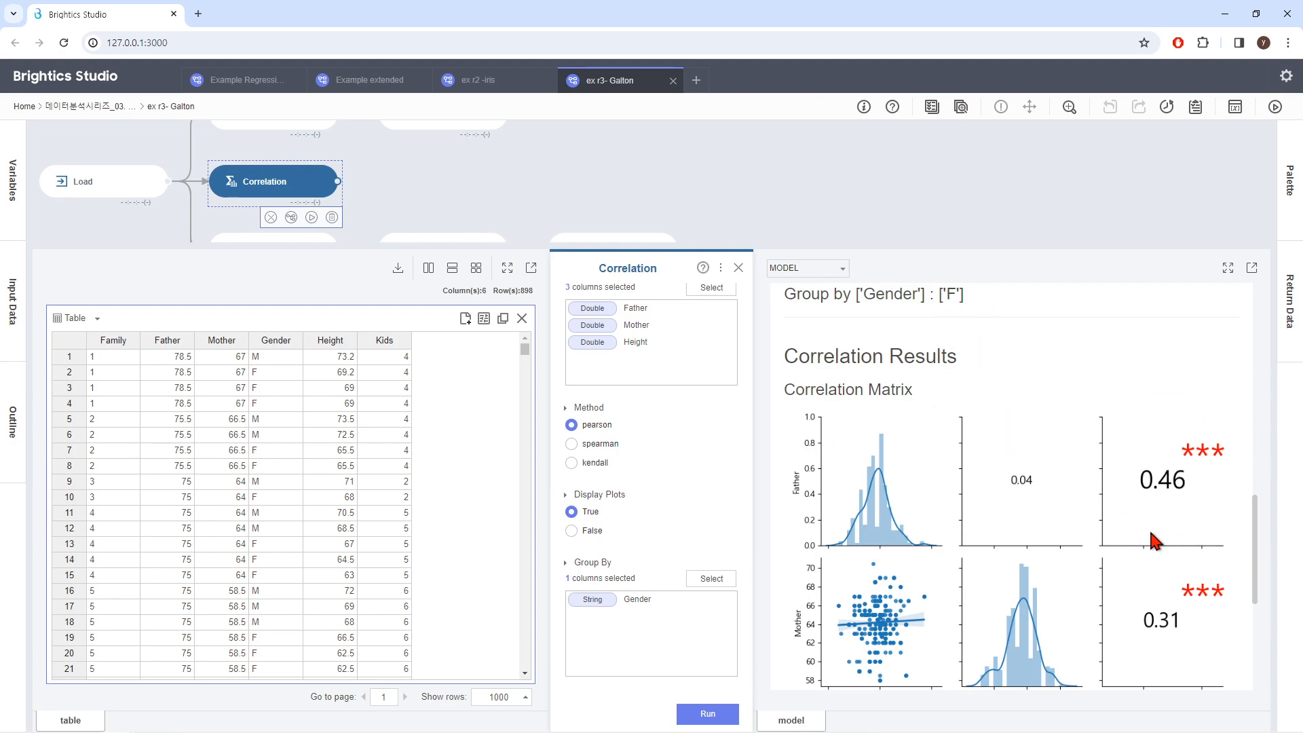
{"action": "scroll", "coordinate": [1154, 541], "scroll_direction": "down", "scroll_amount": 2}
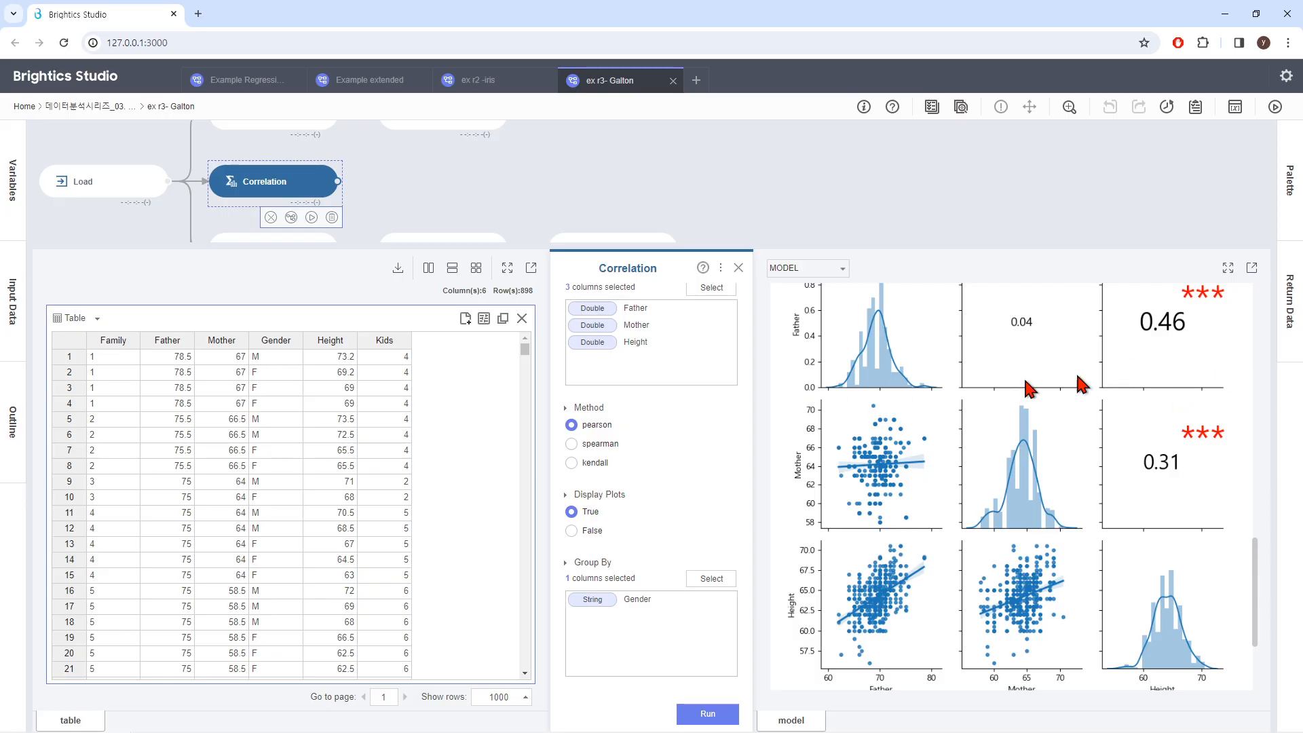
Compare the correlation matrices and table between the M and F groups, and close the Correlation details.
{"action": "scroll", "coordinate": [1165, 481], "scroll_direction": "up", "scroll_amount": 4}
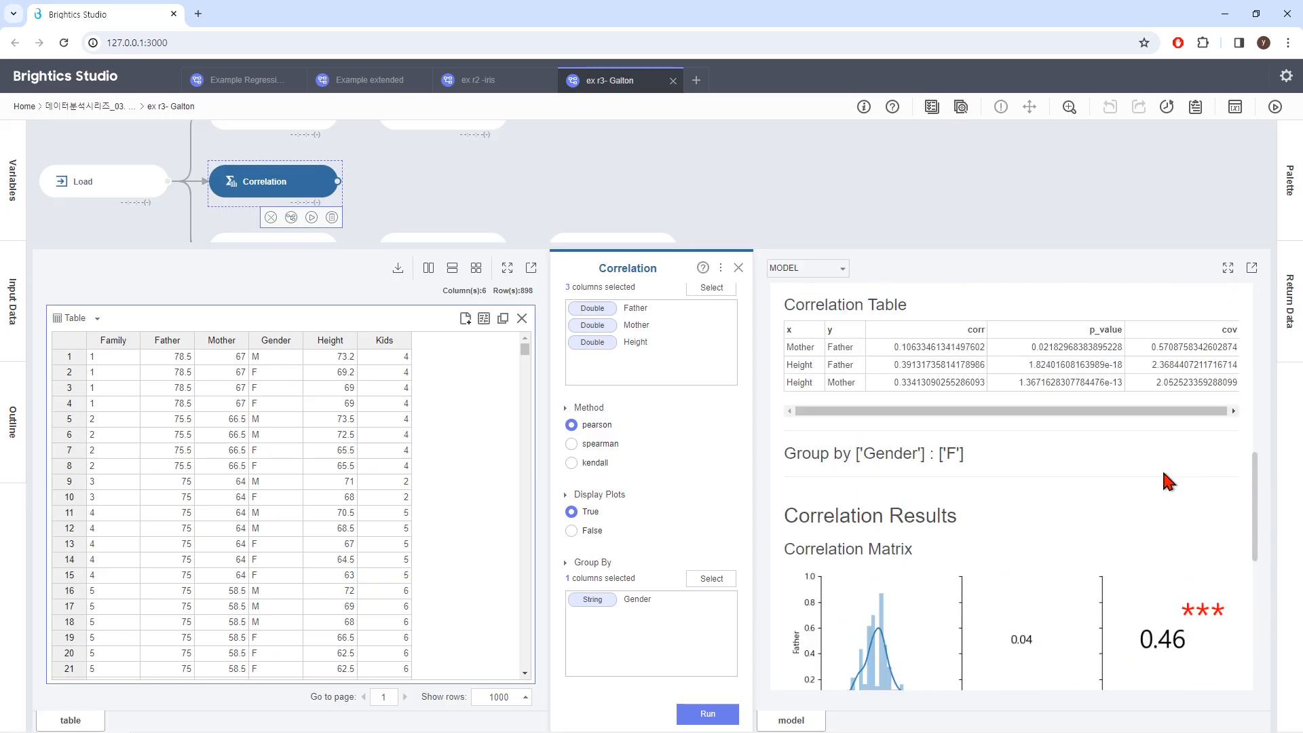
{"action": "scroll", "coordinate": [1165, 481], "scroll_direction": "up", "scroll_amount": 6}
{"action": "scroll", "coordinate": [1169, 488], "scroll_direction": "down", "scroll_amount": 4}
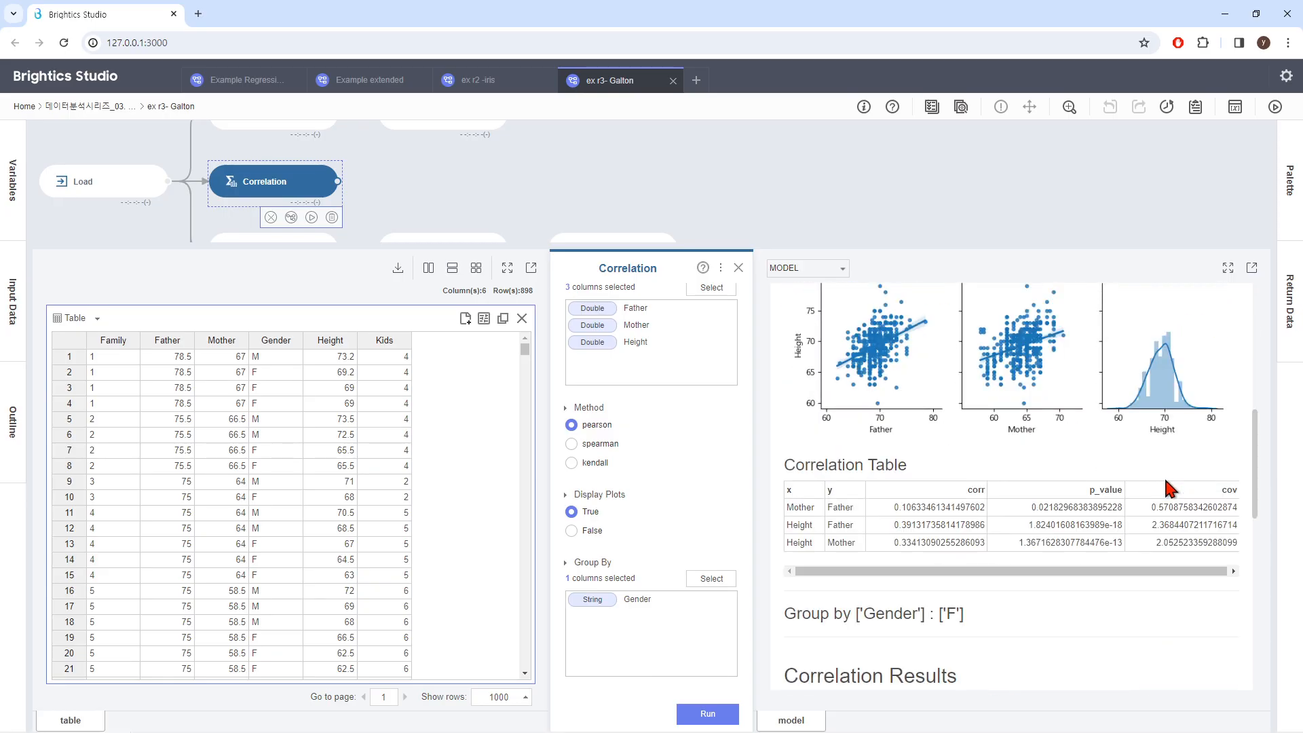
{"action": "scroll", "coordinate": [1169, 487], "scroll_direction": "up", "scroll_amount": 2}
{"action": "left_click_drag", "start_coordinate": [1257, 451], "coordinate": [1267, 384]}
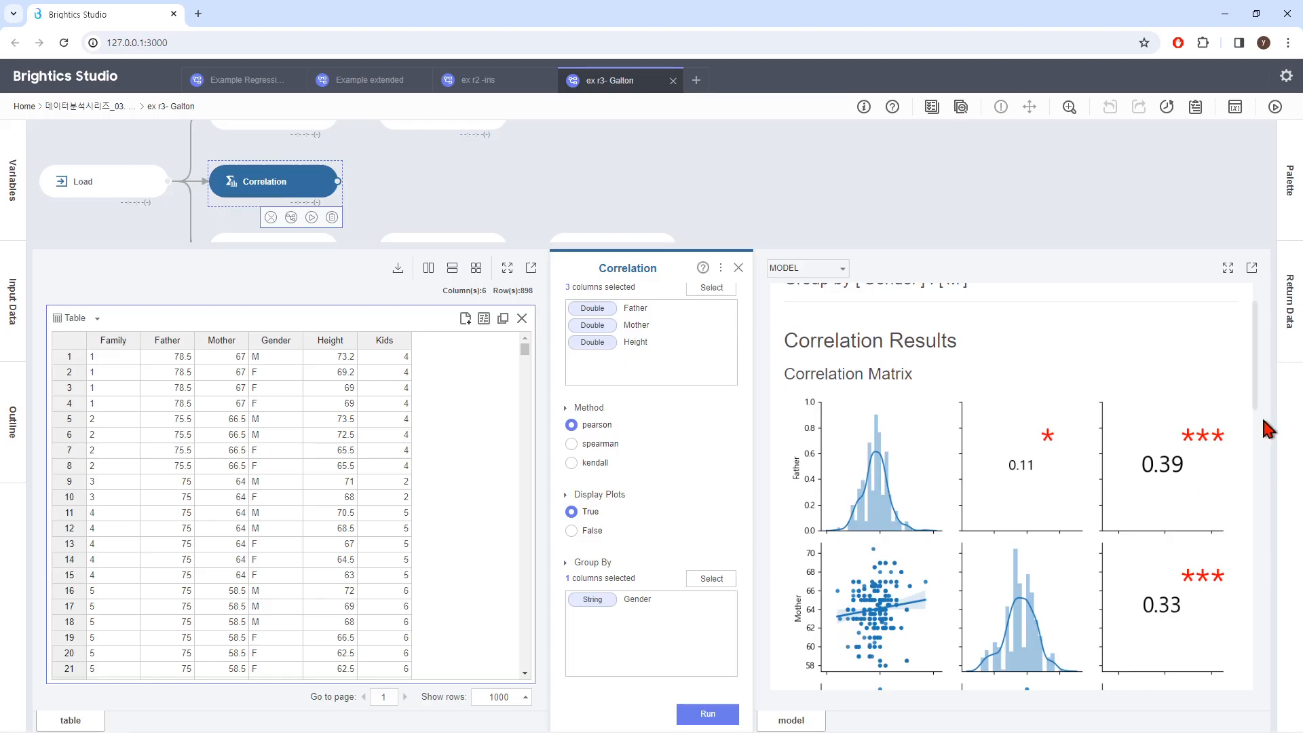
{"action": "left_click_drag", "start_coordinate": [1257, 399], "coordinate": [1283, 611]}
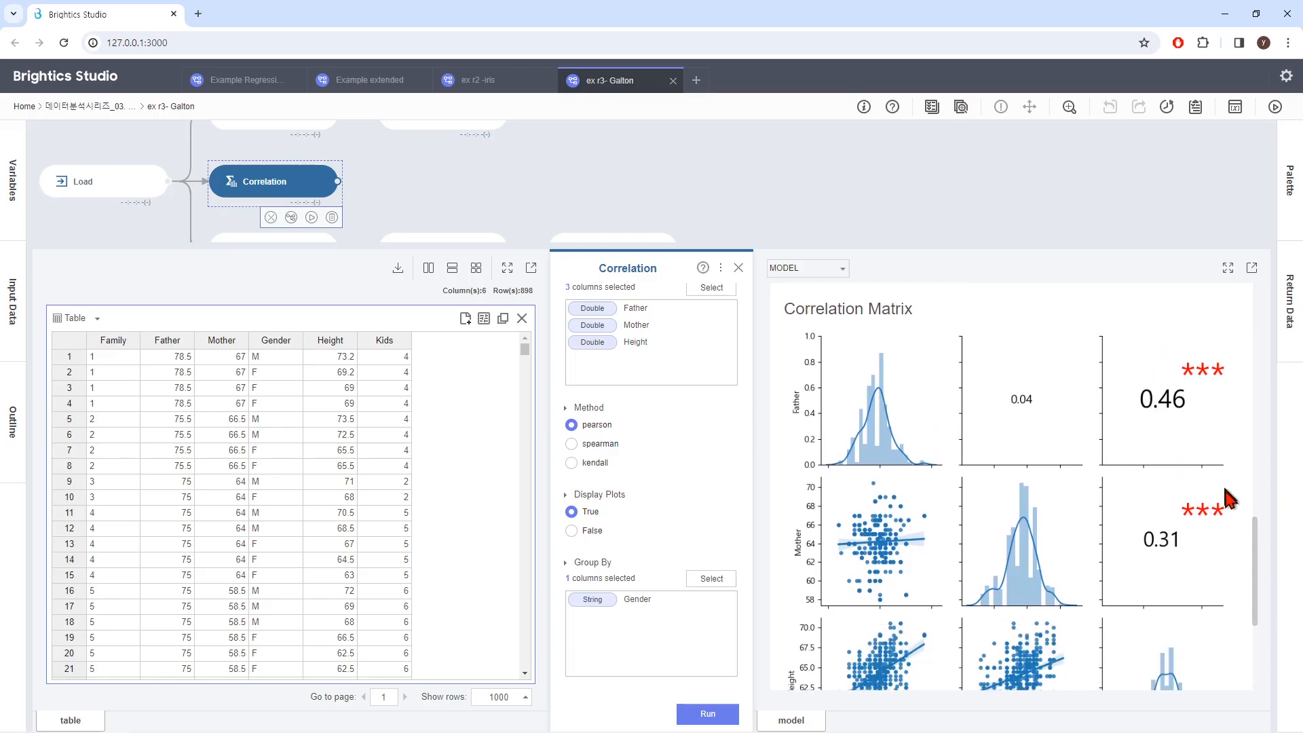
{"action": "left_click_drag", "start_coordinate": [1252, 547], "coordinate": [1254, 492]}
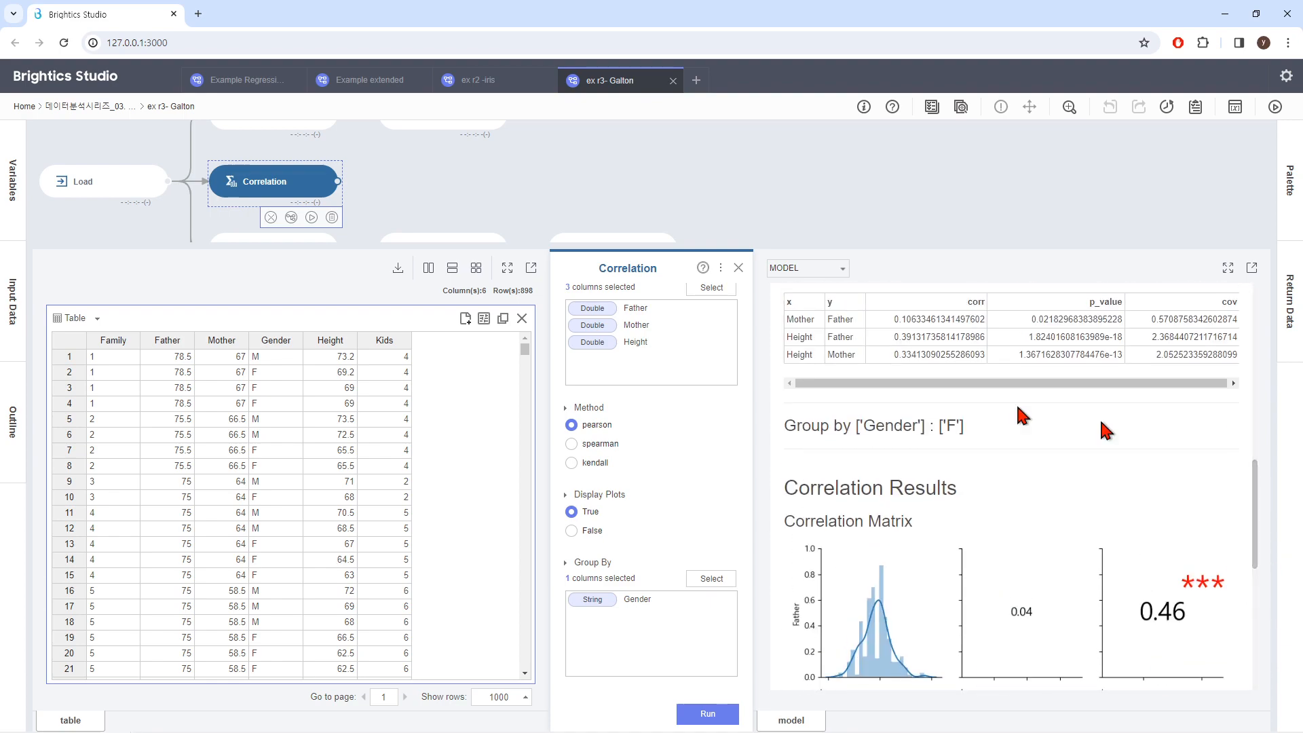
{"action": "left_click", "coordinate": [738, 268]}
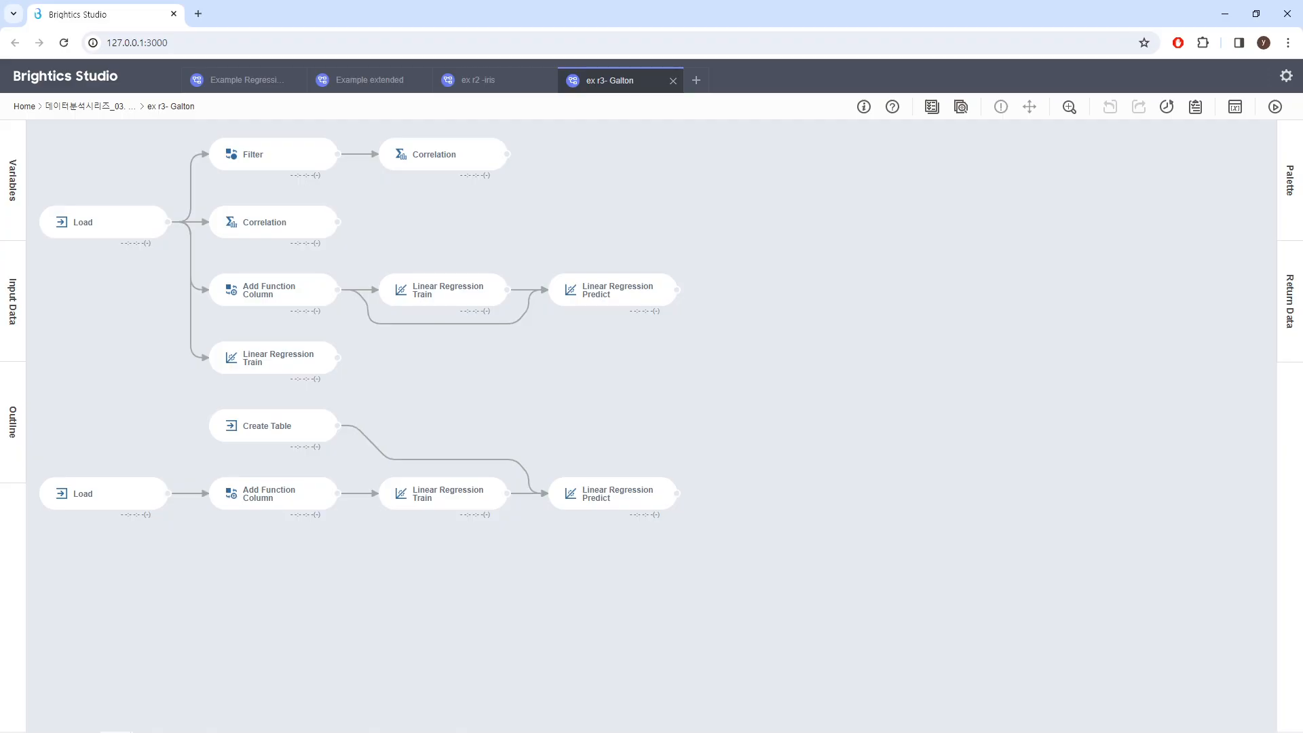
Inspect the expression for the Parents column and the bubble chart in the upper Add Function Column node.
{"action": "left_click", "coordinate": [299, 305]}
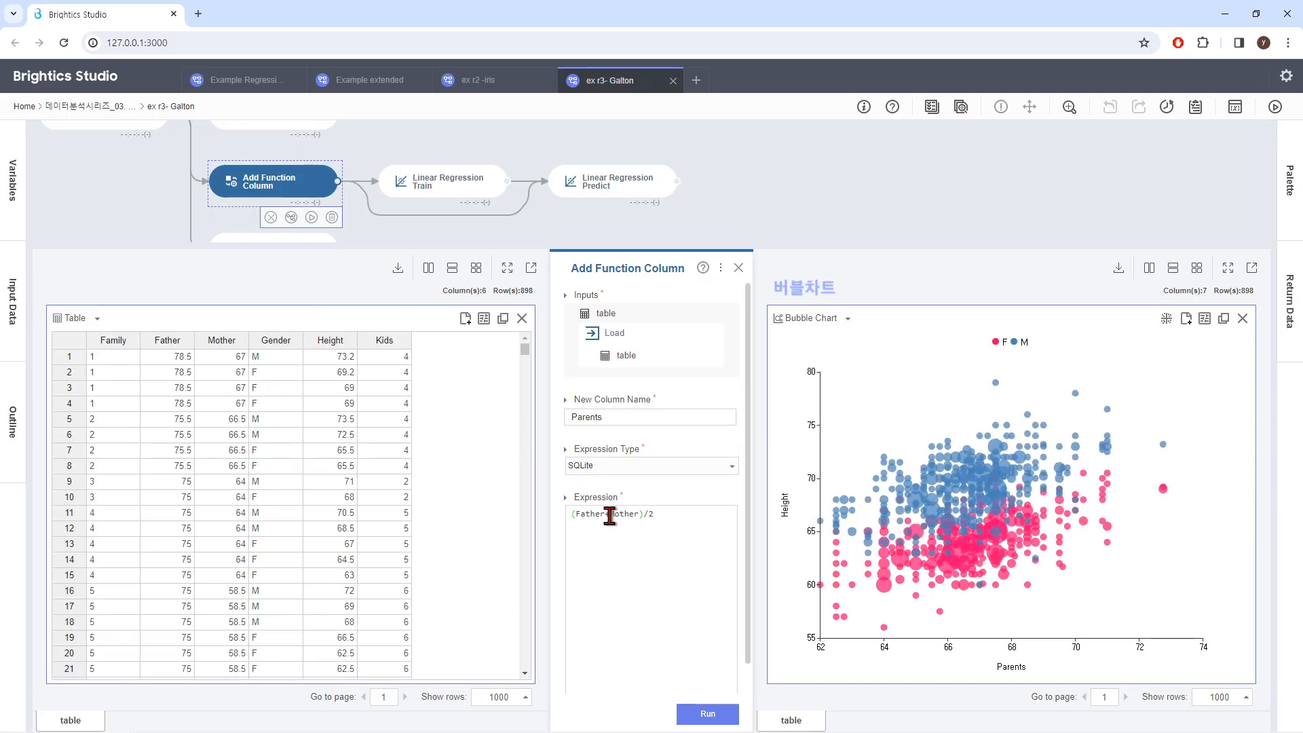
{"action": "left_click", "coordinate": [672, 532]}
{"action": "left_click_drag", "start_coordinate": [657, 516], "coordinate": [553, 517]}
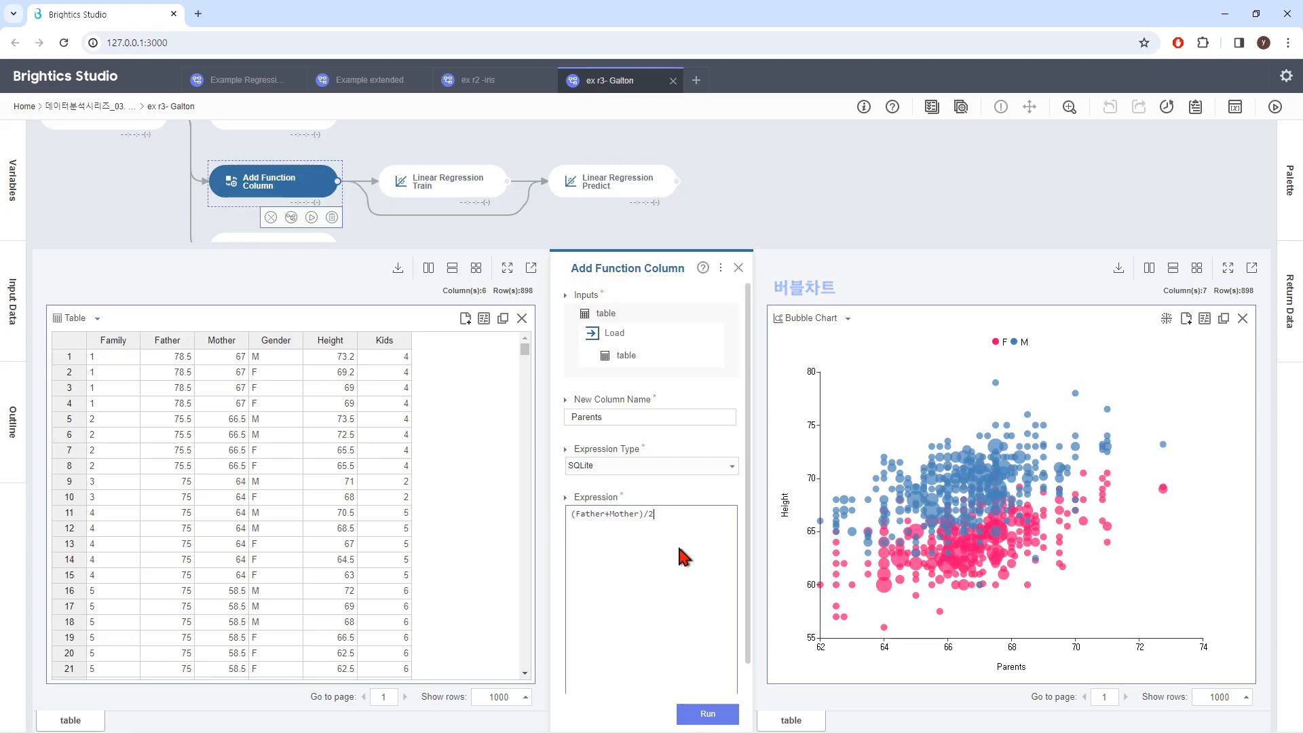
{"action": "left_click", "coordinate": [739, 267]}
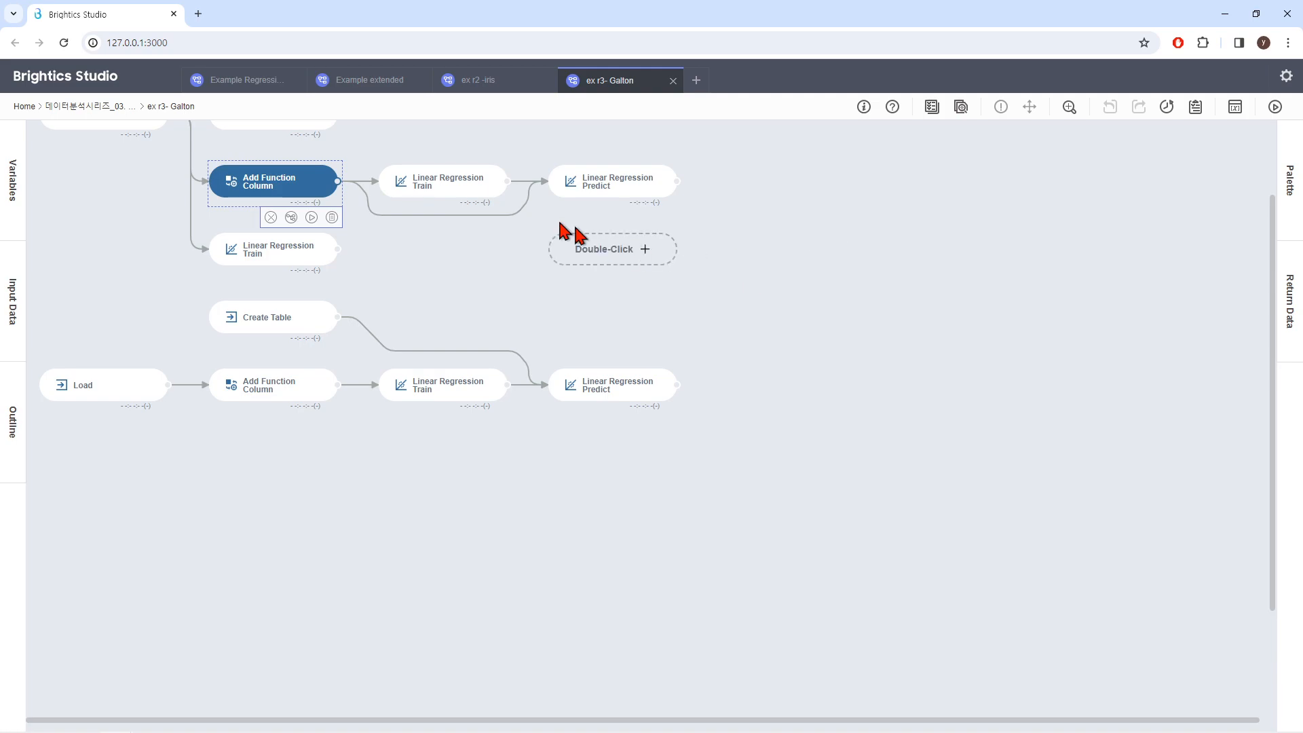
Review the settings of the Linear Regression Train node after Add Function Column and highlight the Parents coefficient and p-value for group M.
{"action": "left_click", "coordinate": [478, 198]}
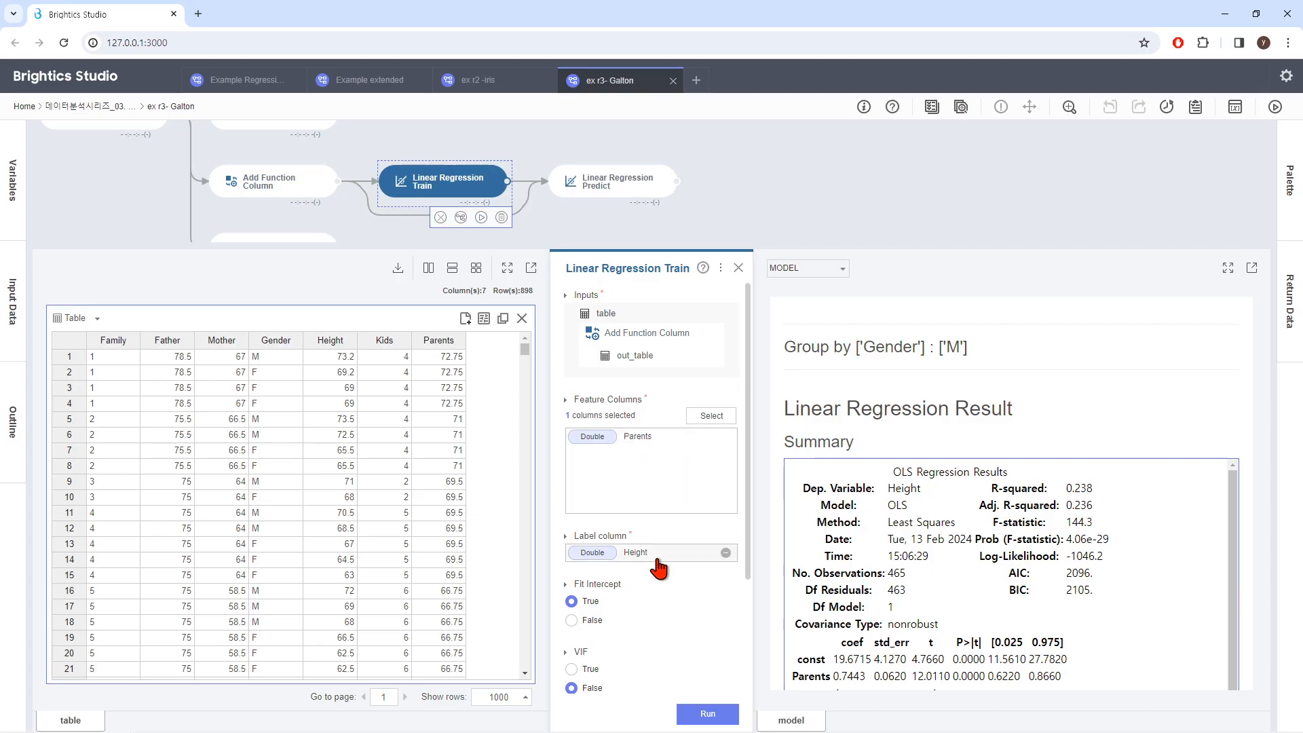
{"action": "left_click_drag", "start_coordinate": [750, 555], "coordinate": [750, 592]}
{"action": "scroll", "coordinate": [749, 592], "scroll_direction": "down", "scroll_amount": 2}
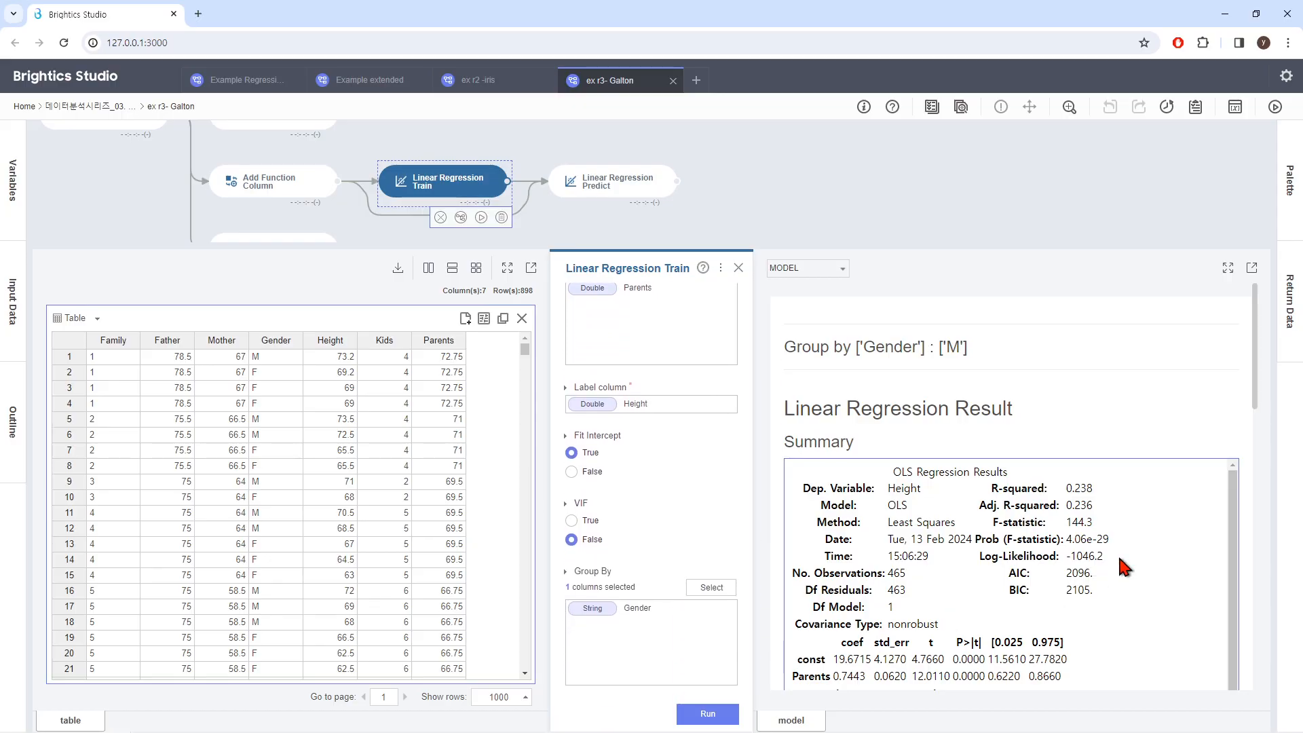
{"action": "scroll", "coordinate": [1255, 407], "scroll_direction": "down", "scroll_amount": 3}
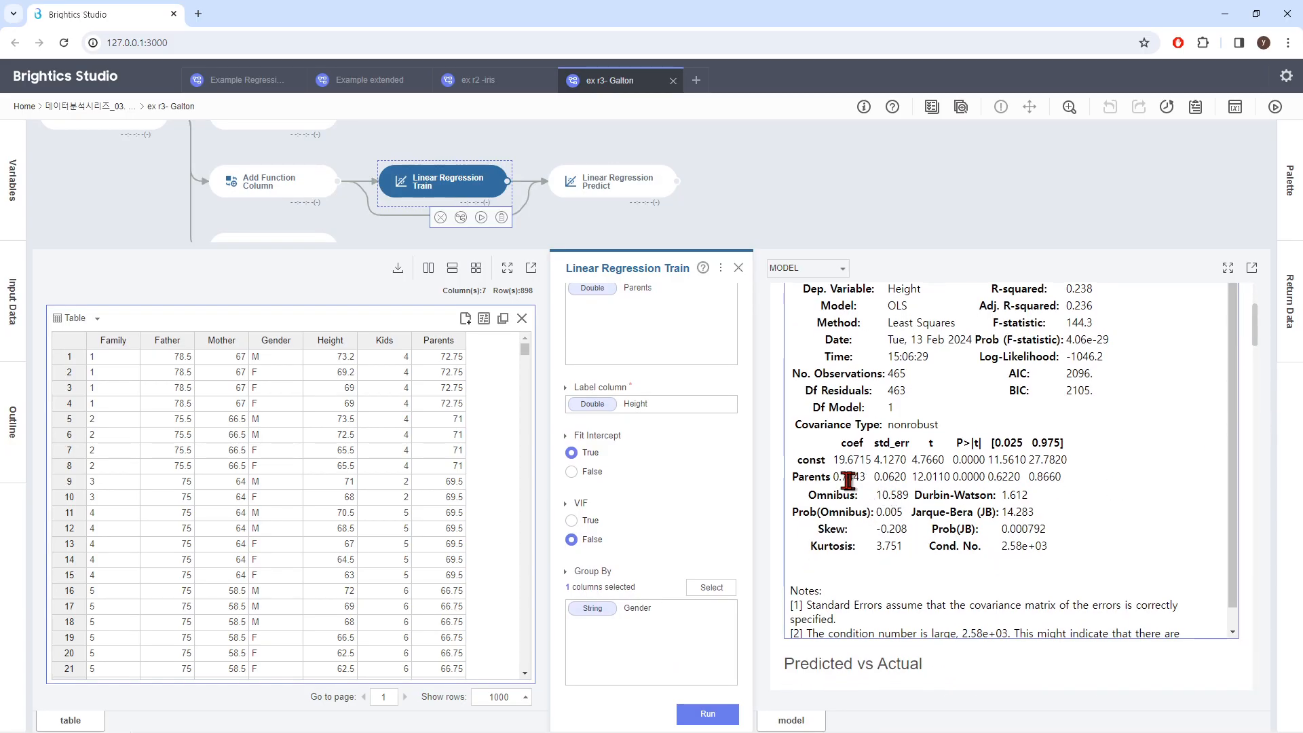
{"action": "left_click_drag", "start_coordinate": [834, 476], "coordinate": [868, 479]}
{"action": "left_click_drag", "start_coordinate": [953, 476], "coordinate": [986, 483]}
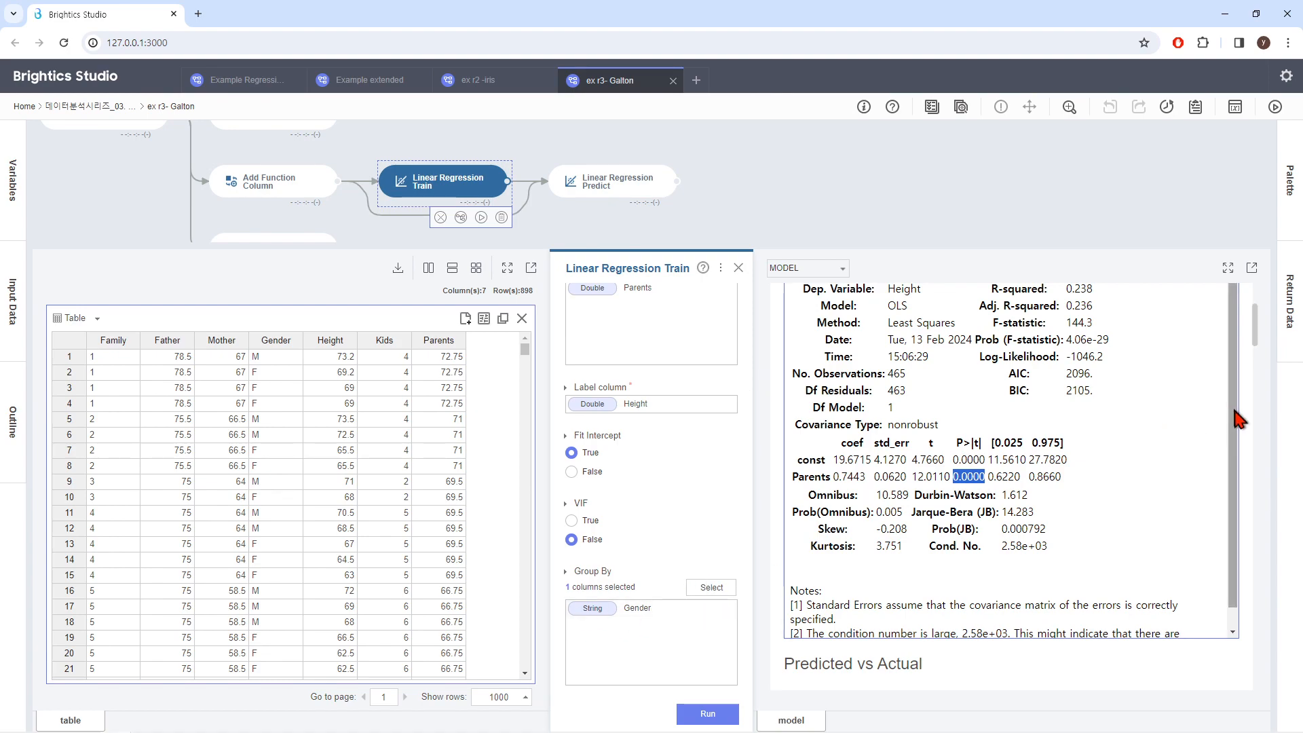
{"action": "scroll", "coordinate": [1259, 329], "scroll_direction": "up", "scroll_amount": 3}
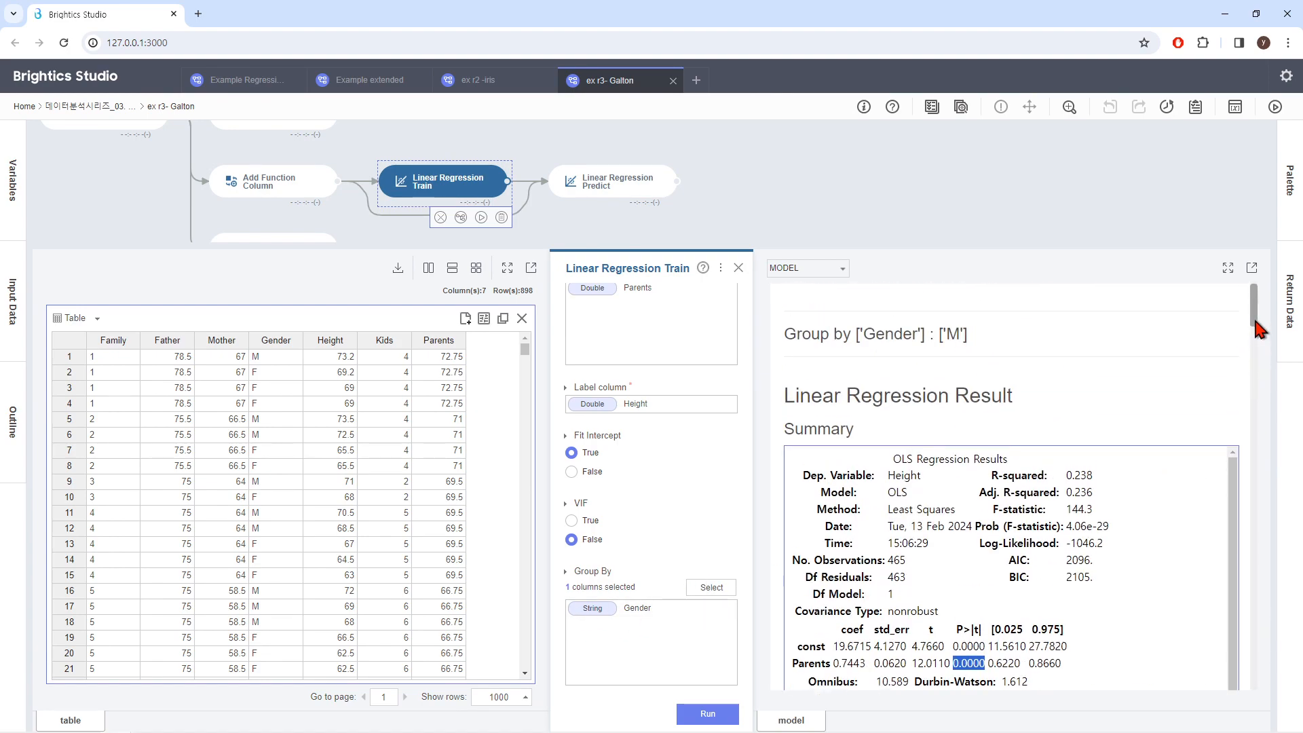
Examine the regression summary for group F and highlight its Parents coefficient and p-value.
{"action": "scroll", "coordinate": [1257, 332], "scroll_direction": "down", "scroll_amount": 6}
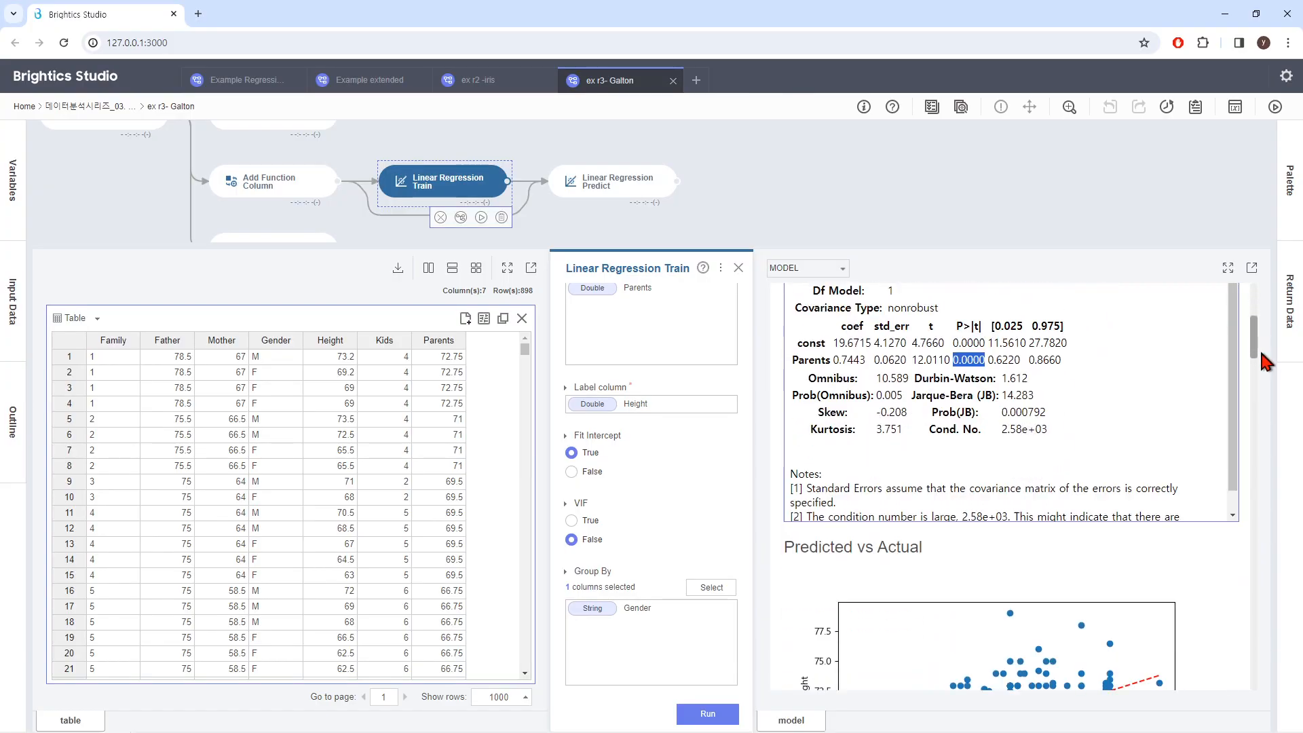
{"action": "left_click_drag", "start_coordinate": [1262, 376], "coordinate": [1285, 546]}
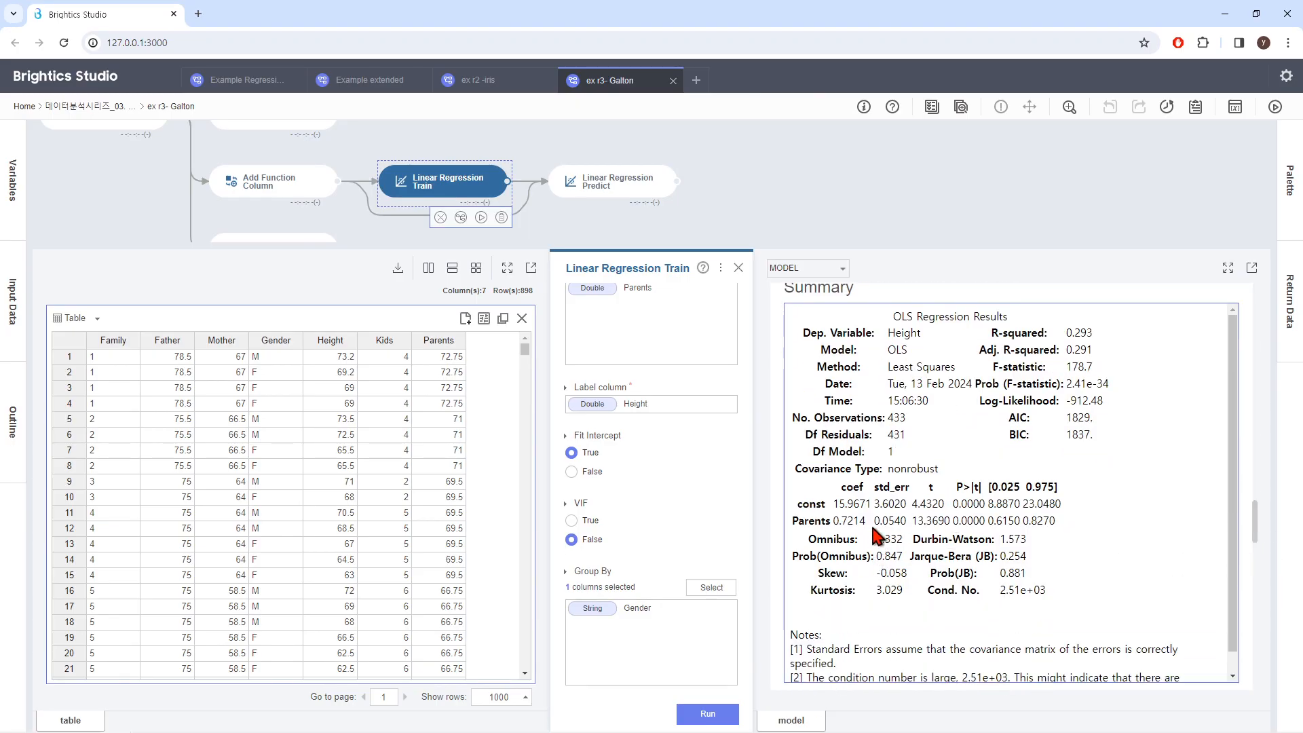
{"action": "left_click_drag", "start_coordinate": [833, 522], "coordinate": [868, 521]}
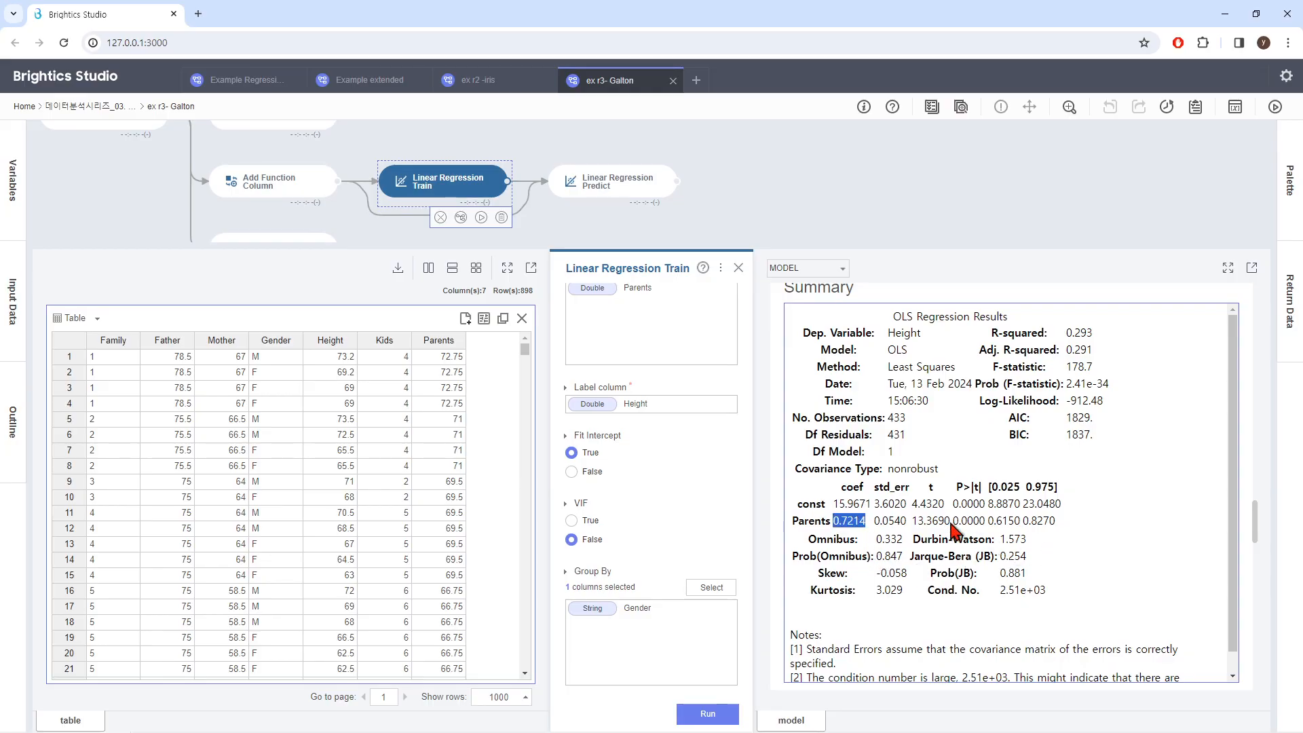
{"action": "left_click_drag", "start_coordinate": [953, 521], "coordinate": [986, 523]}
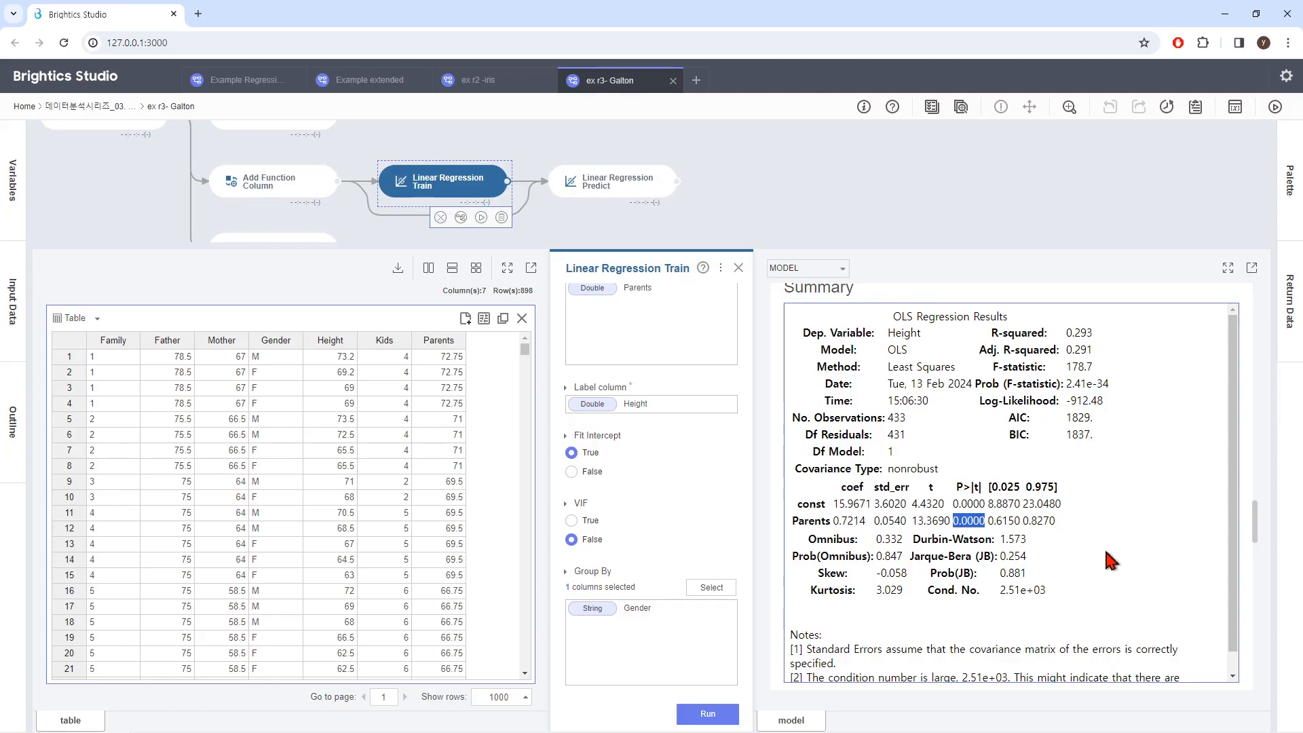
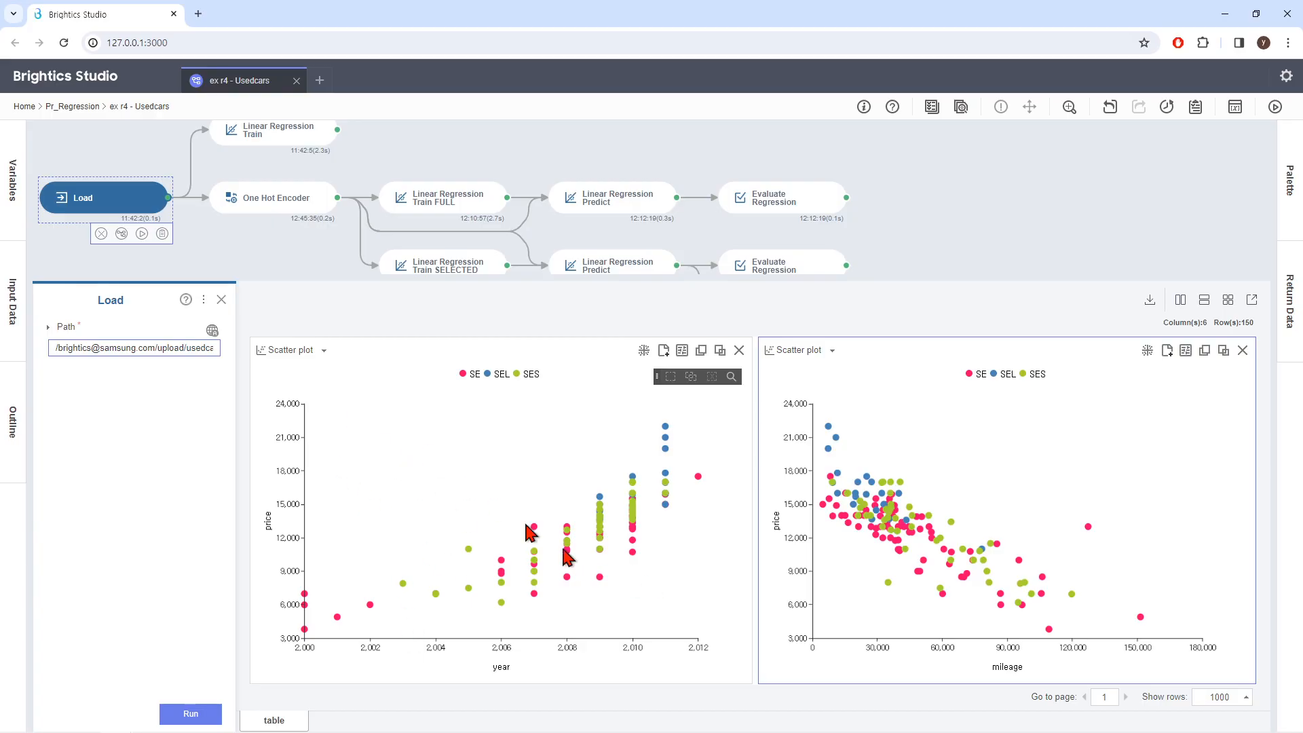
Show the used-car data as a table instead of the price-by-year scatter plot in the Load node, and close its details.
{"action": "left_click", "coordinate": [290, 352]}
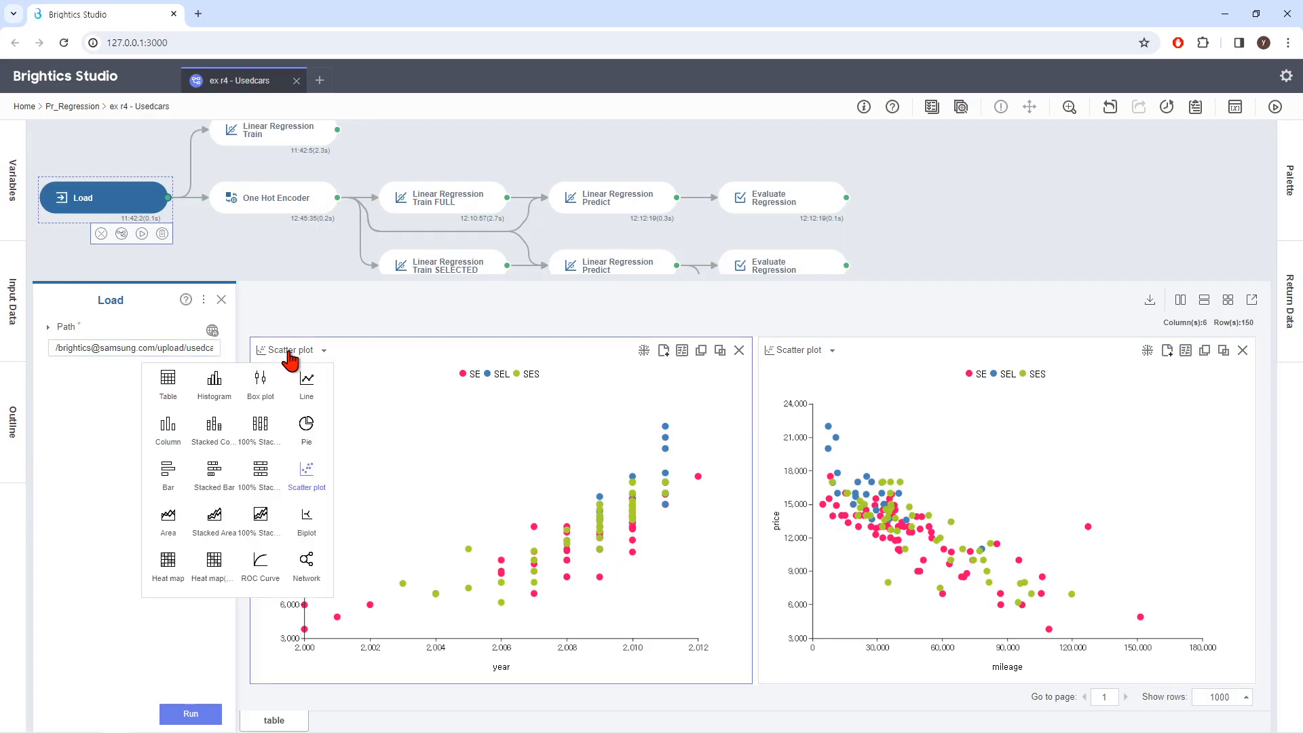
{"action": "left_click", "coordinate": [170, 391]}
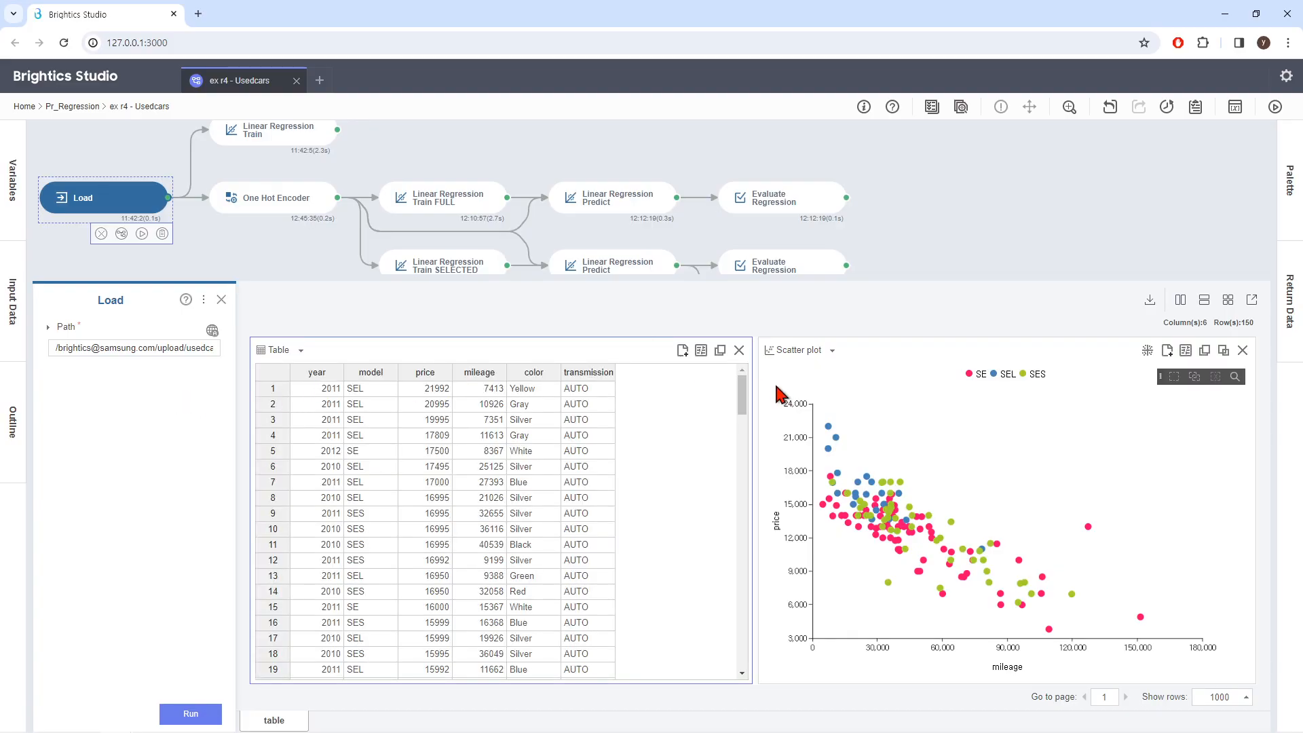
{"action": "mouse_move", "coordinate": [744, 406]}
{"action": "left_mouse_down"}
{"action": "mouse_move", "coordinate": [727, 404]}
{"action": "mouse_move", "coordinate": [727, 663]}
{"action": "mouse_move", "coordinate": [736, 404]}
{"action": "left_mouse_up"}
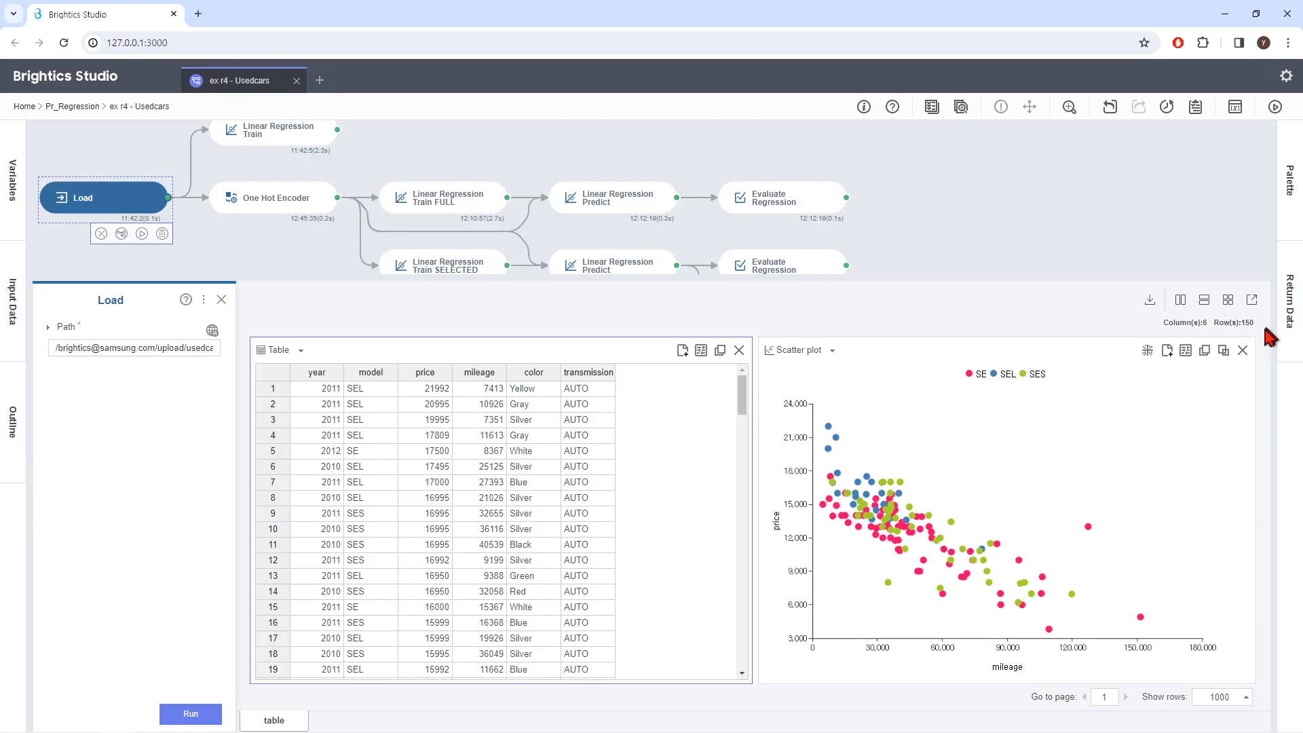
{"action": "left_click", "coordinate": [221, 300]}
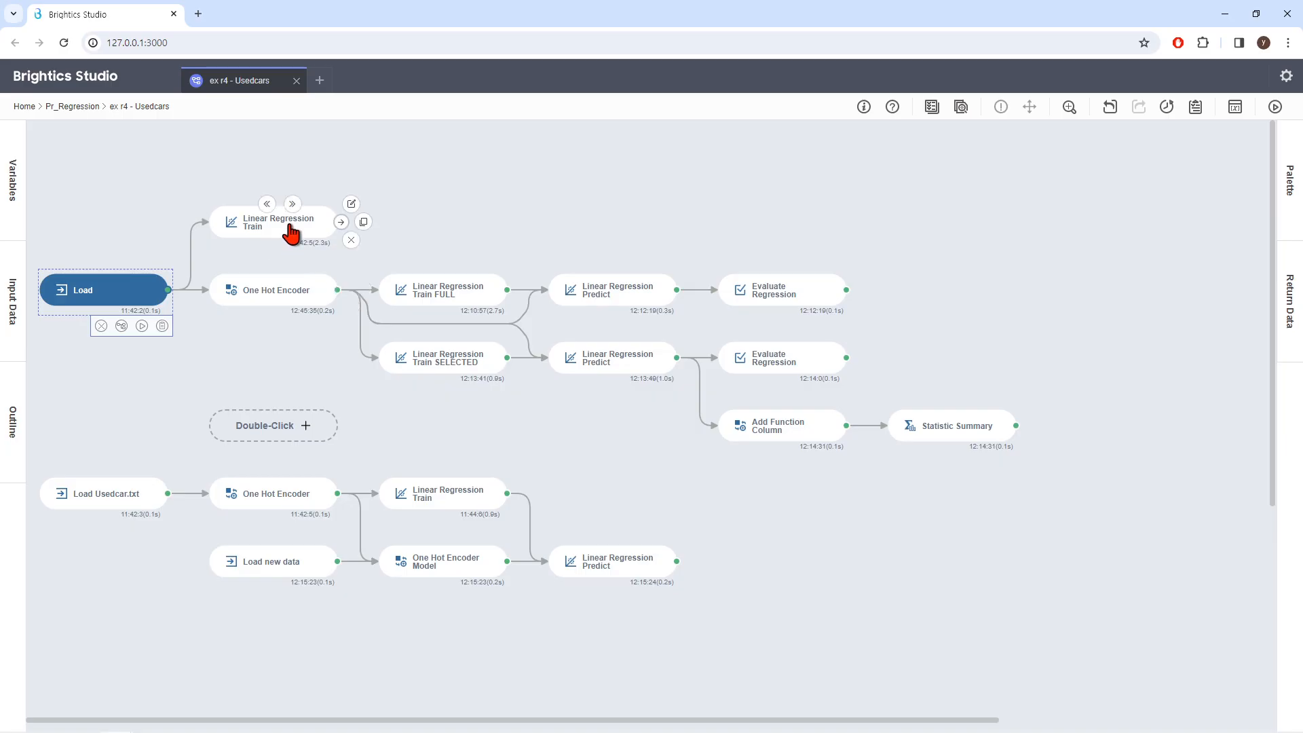
Review the feature columns, label column, intercept and VIF settings of the Linear Regression Train node directly after Load.
{"action": "left_click", "coordinate": [291, 233]}
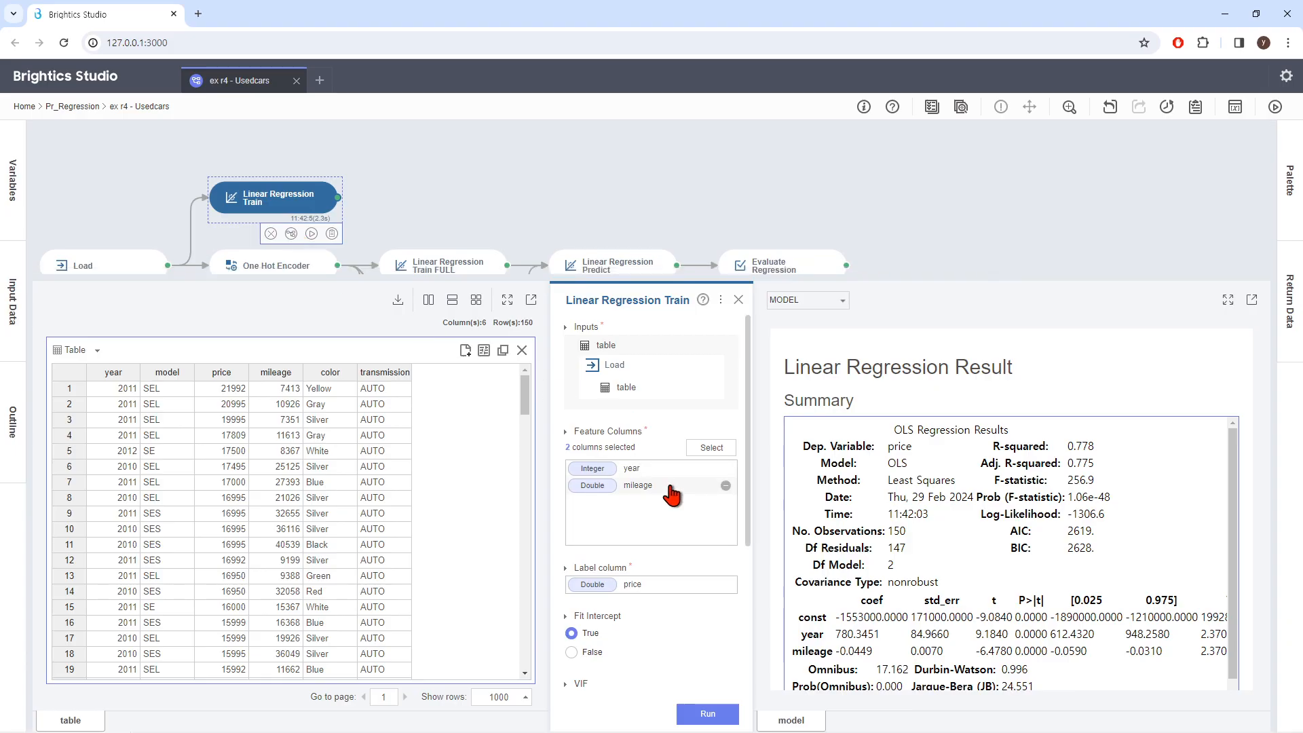
{"action": "left_click_drag", "start_coordinate": [751, 492], "coordinate": [751, 514]}
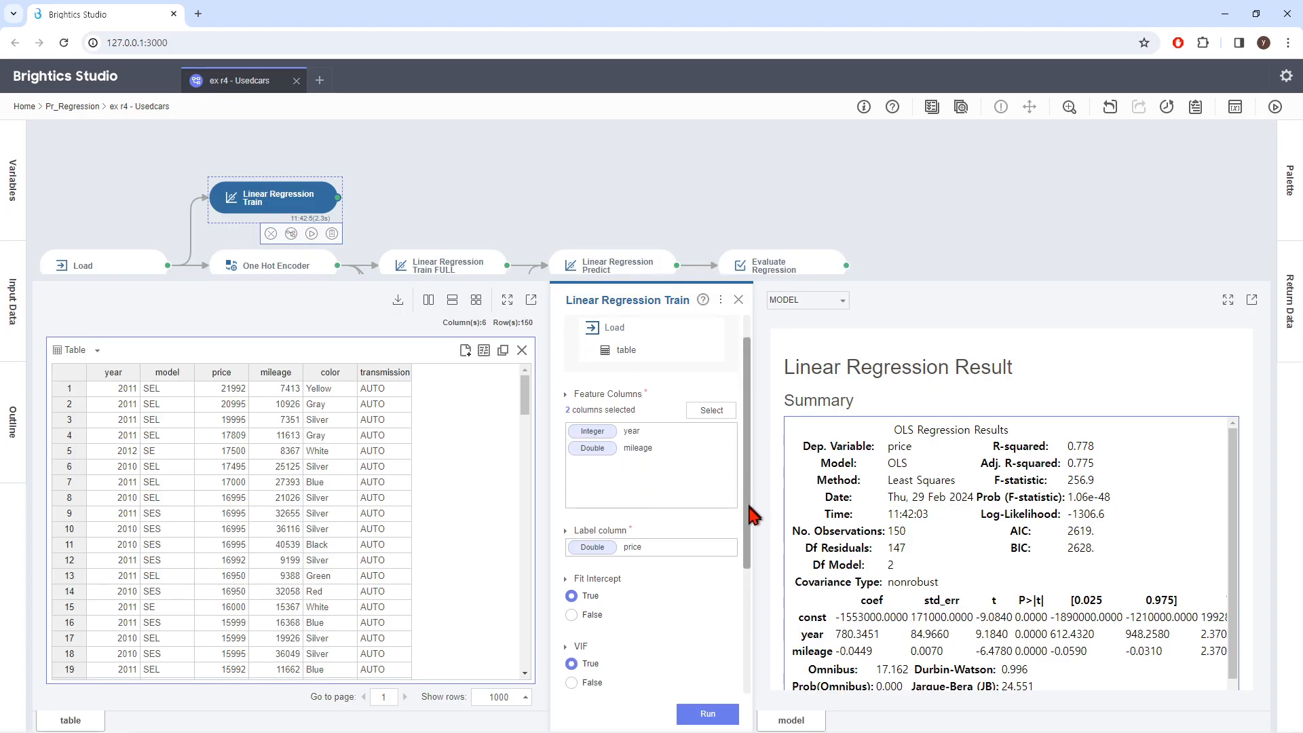
{"action": "scroll", "coordinate": [729, 533], "scroll_direction": "down", "scroll_amount": 3}
{"action": "scroll", "coordinate": [730, 500], "scroll_direction": "up", "scroll_amount": 4}
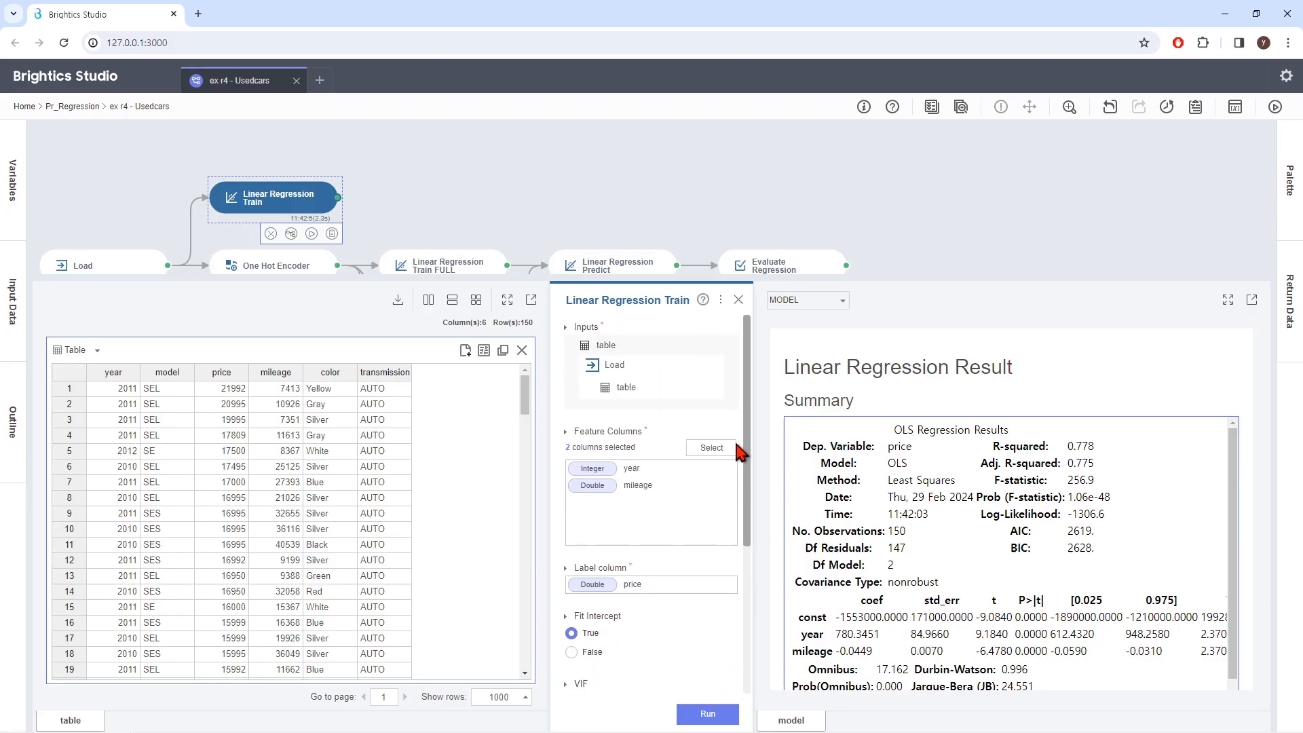
{"action": "scroll", "coordinate": [740, 448], "scroll_direction": "down", "scroll_amount": 3}
{"action": "scroll", "coordinate": [736, 489], "scroll_direction": "up", "scroll_amount": 3}
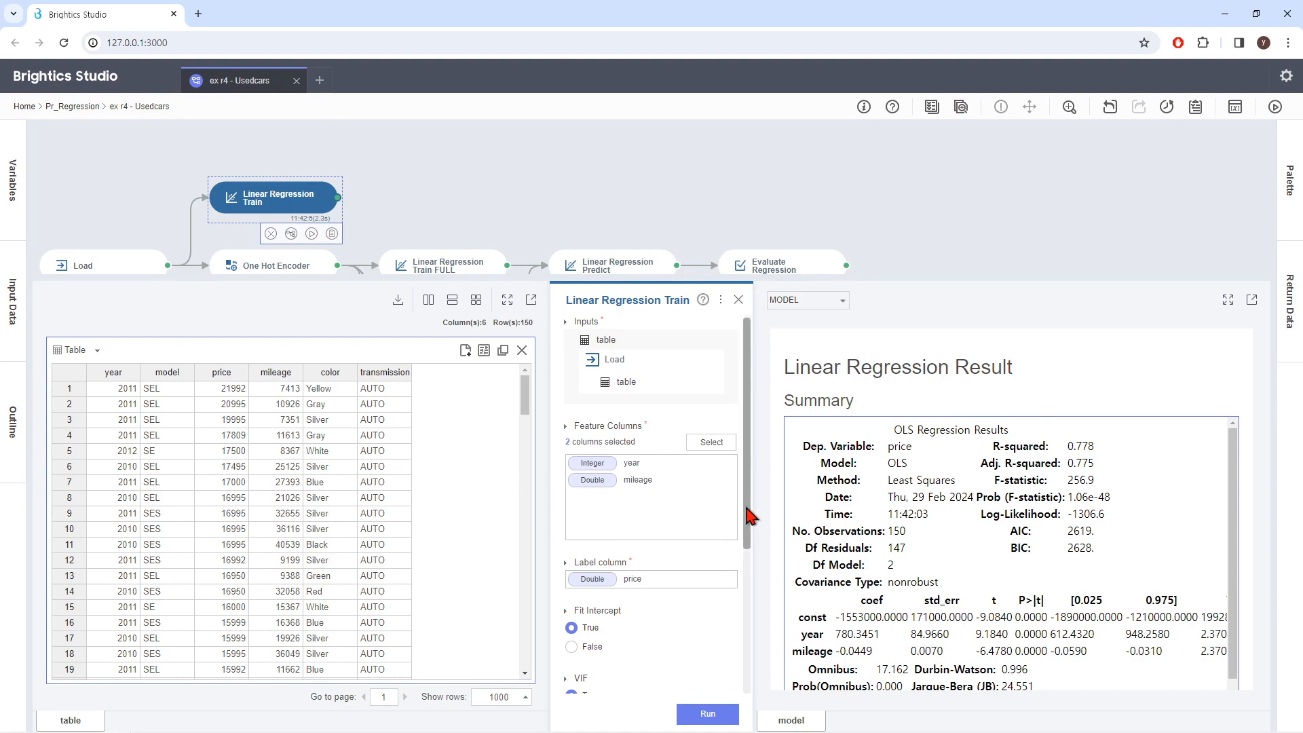
{"action": "scroll", "coordinate": [748, 516], "scroll_direction": "down", "scroll_amount": 3}
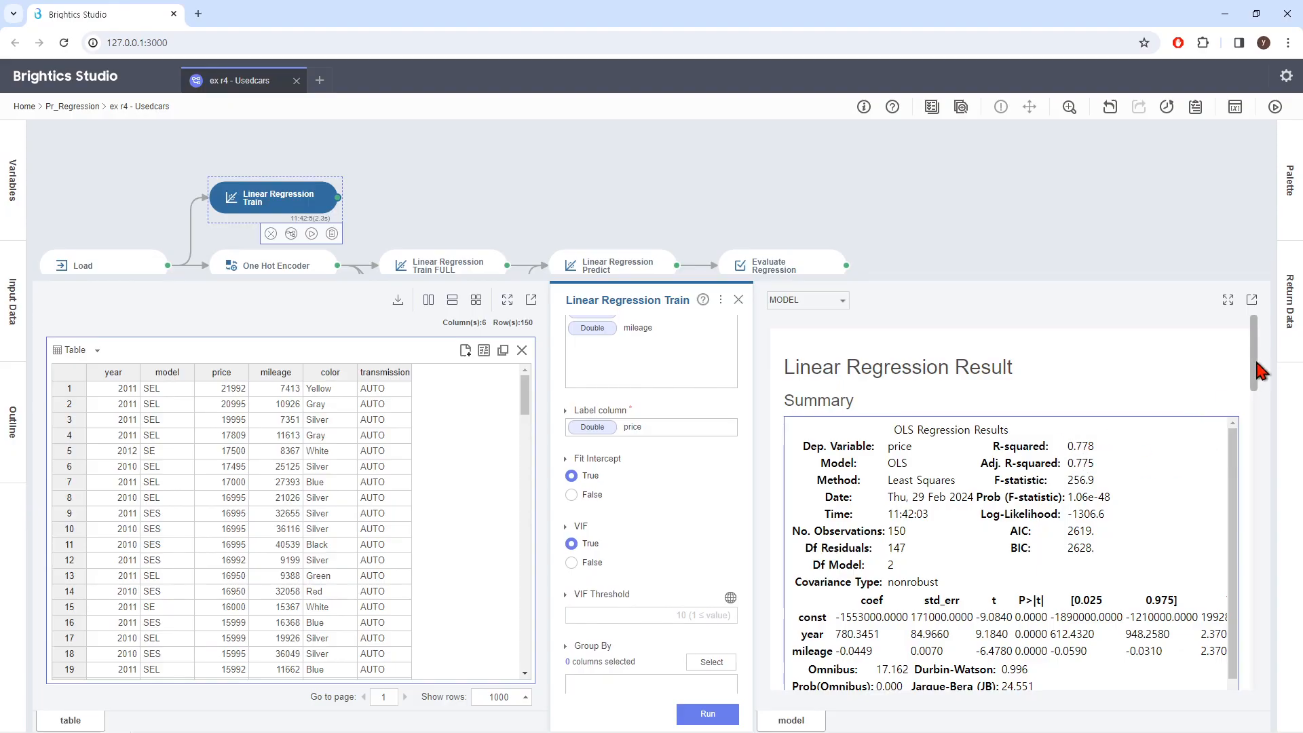
Examine this model's regression summary, highlight the year and mileage p-values, read the notes, and close the node's details.
{"action": "left_click_drag", "start_coordinate": [1255, 375], "coordinate": [1256, 416]}
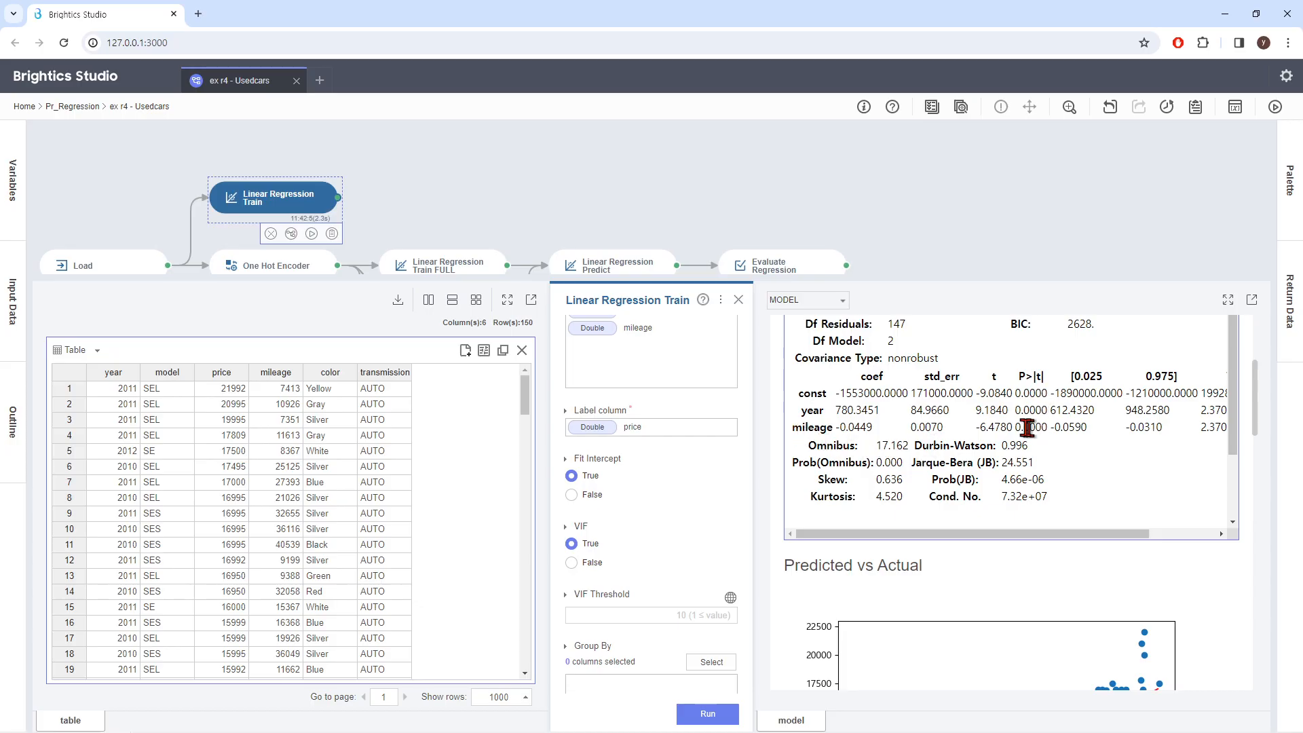
{"action": "mouse_move", "coordinate": [1015, 411]}
{"action": "left_mouse_down"}
{"action": "mouse_move", "coordinate": [1048, 412]}
{"action": "mouse_move", "coordinate": [1029, 433]}
{"action": "left_mouse_up"}
{"action": "left_click", "coordinate": [1080, 455]}
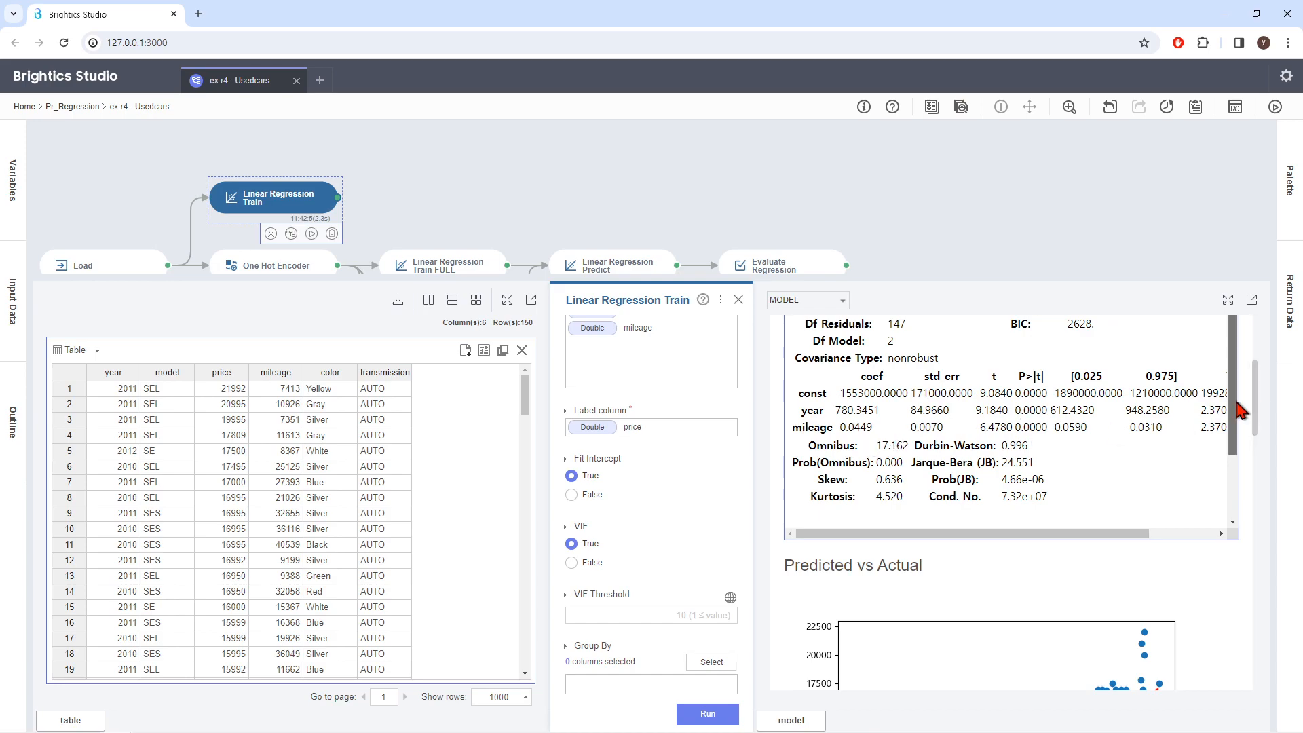
{"action": "left_click_drag", "start_coordinate": [1240, 409], "coordinate": [1235, 480]}
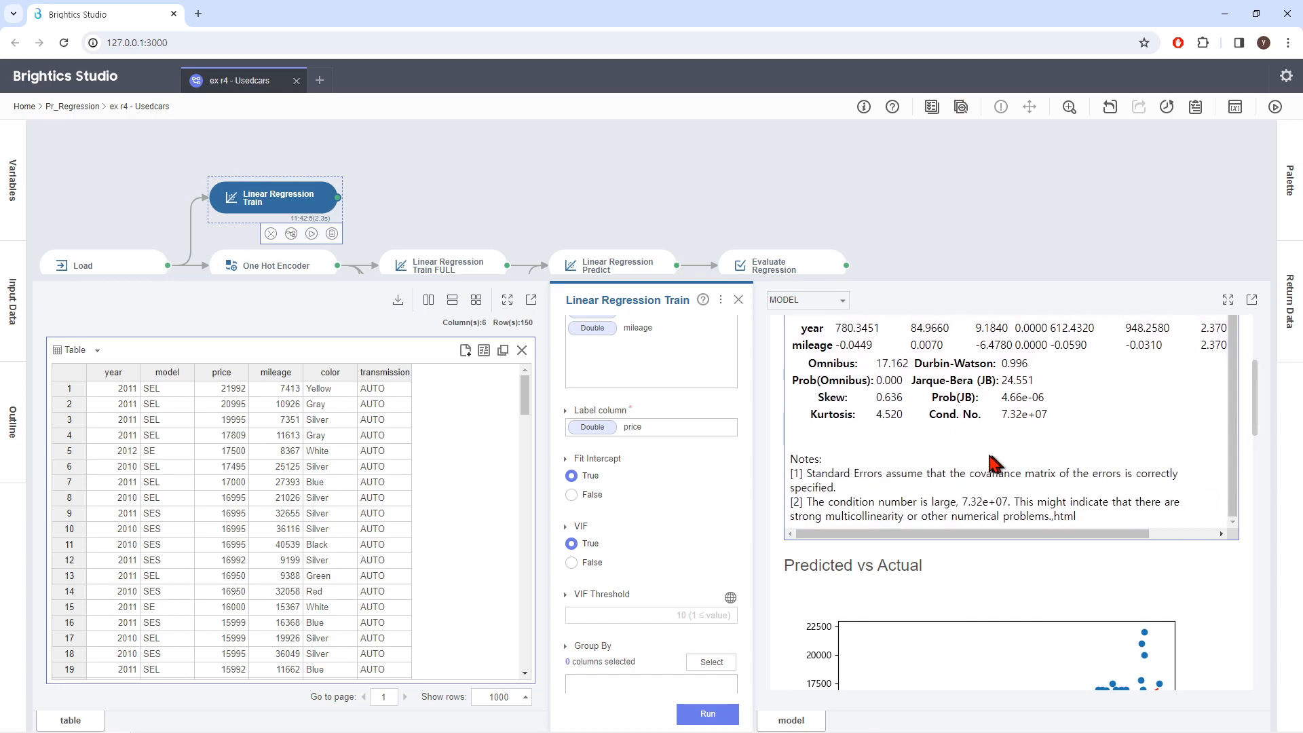
{"action": "left_click", "coordinate": [738, 301]}
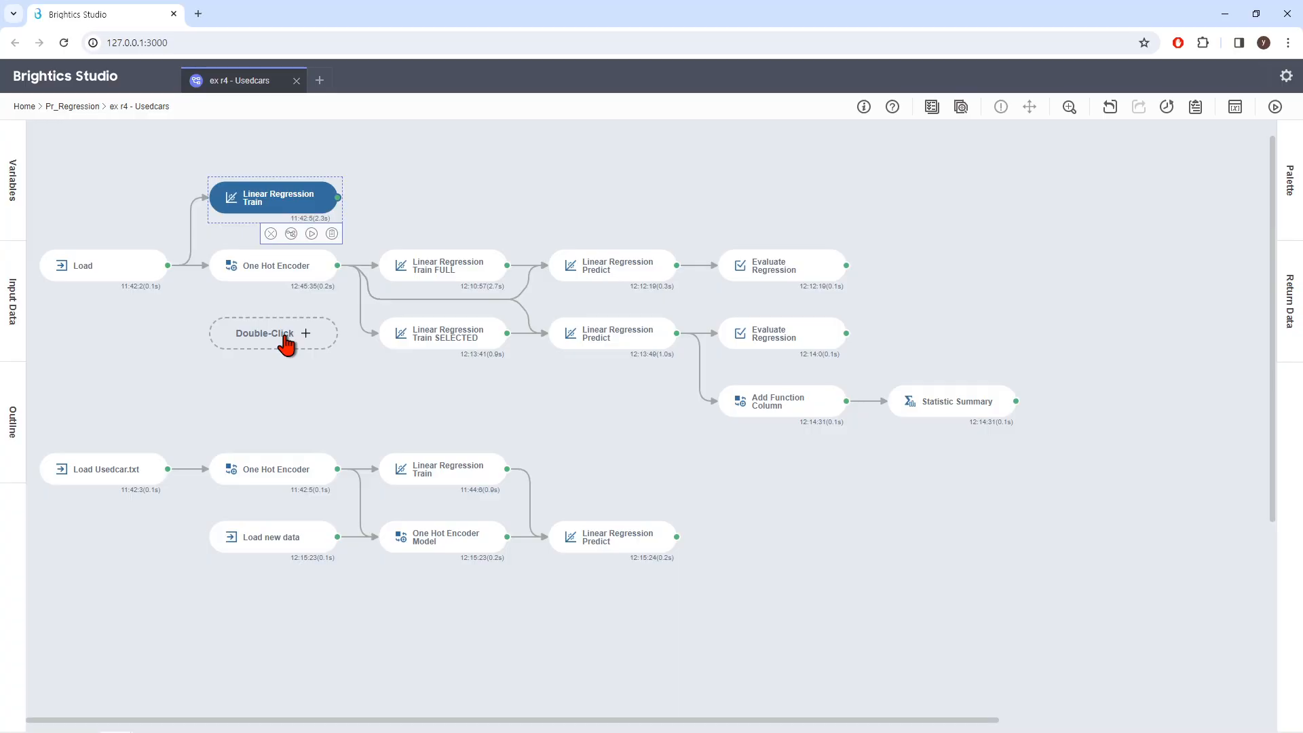
Inspect the One Hot Encoder settings after Load and the encoded model, color and transmission columns in its output table.
{"action": "mouse_move", "coordinate": [285, 291]}
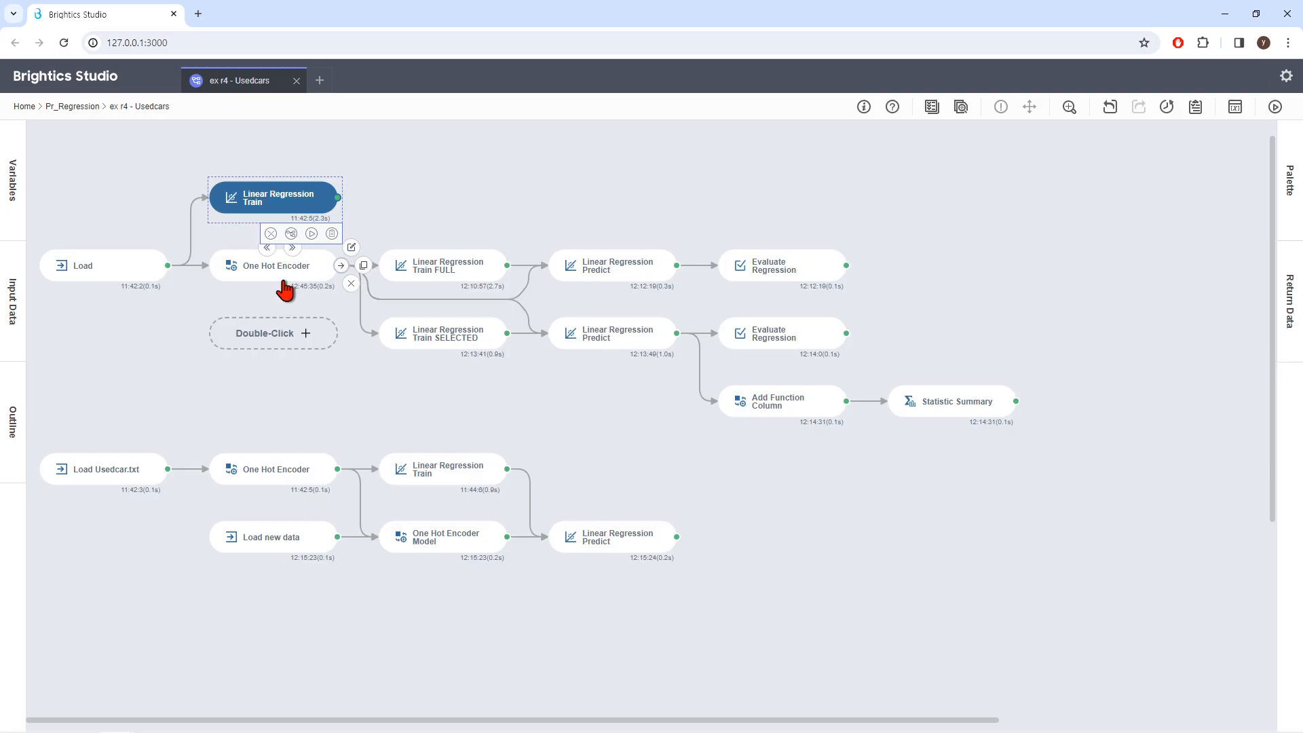
{"action": "left_click", "coordinate": [285, 283]}
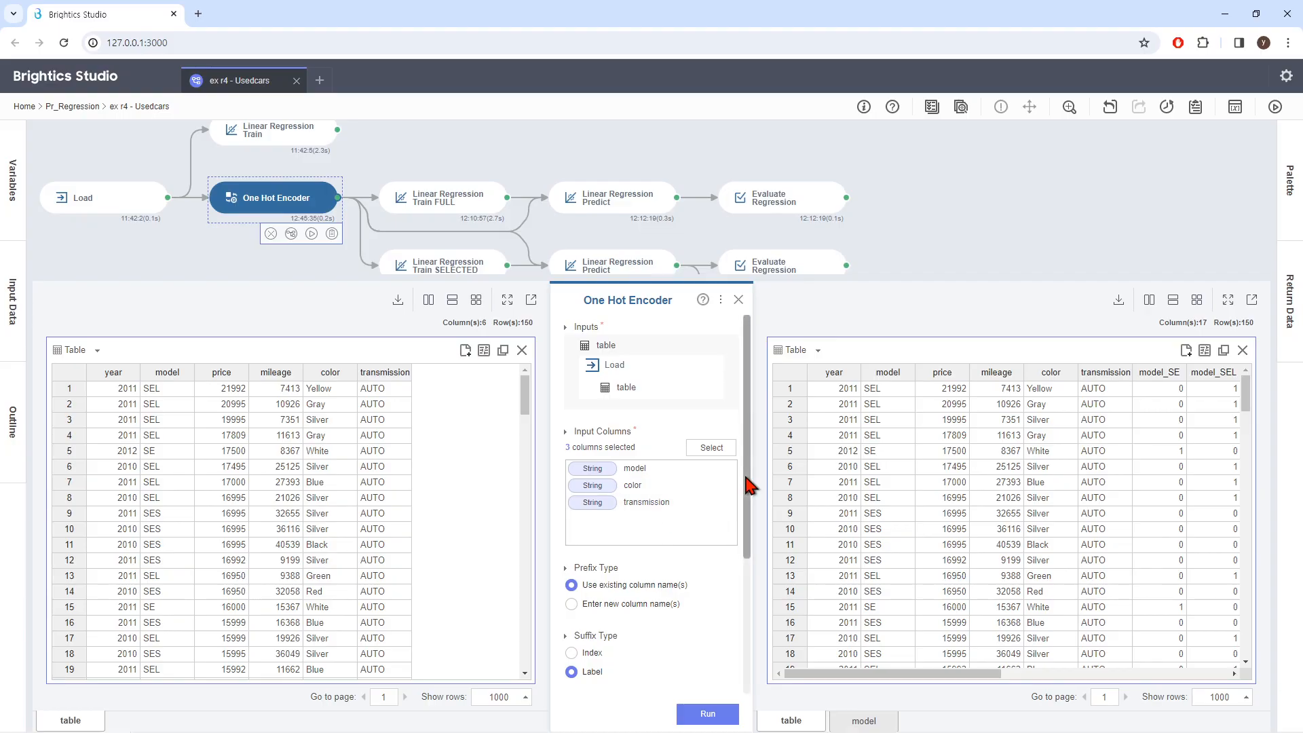
{"action": "left_click_drag", "start_coordinate": [751, 480], "coordinate": [730, 602]}
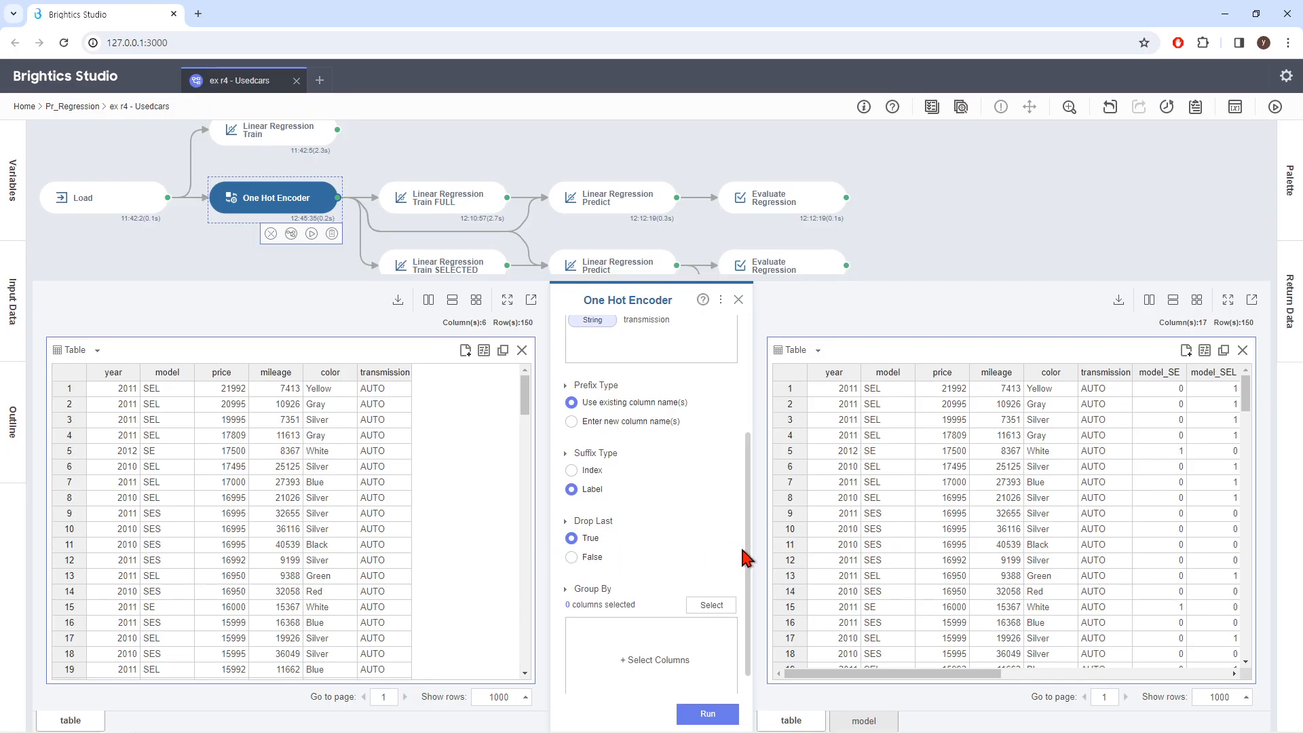
{"action": "scroll", "coordinate": [733, 636], "scroll_direction": "down", "scroll_amount": 1}
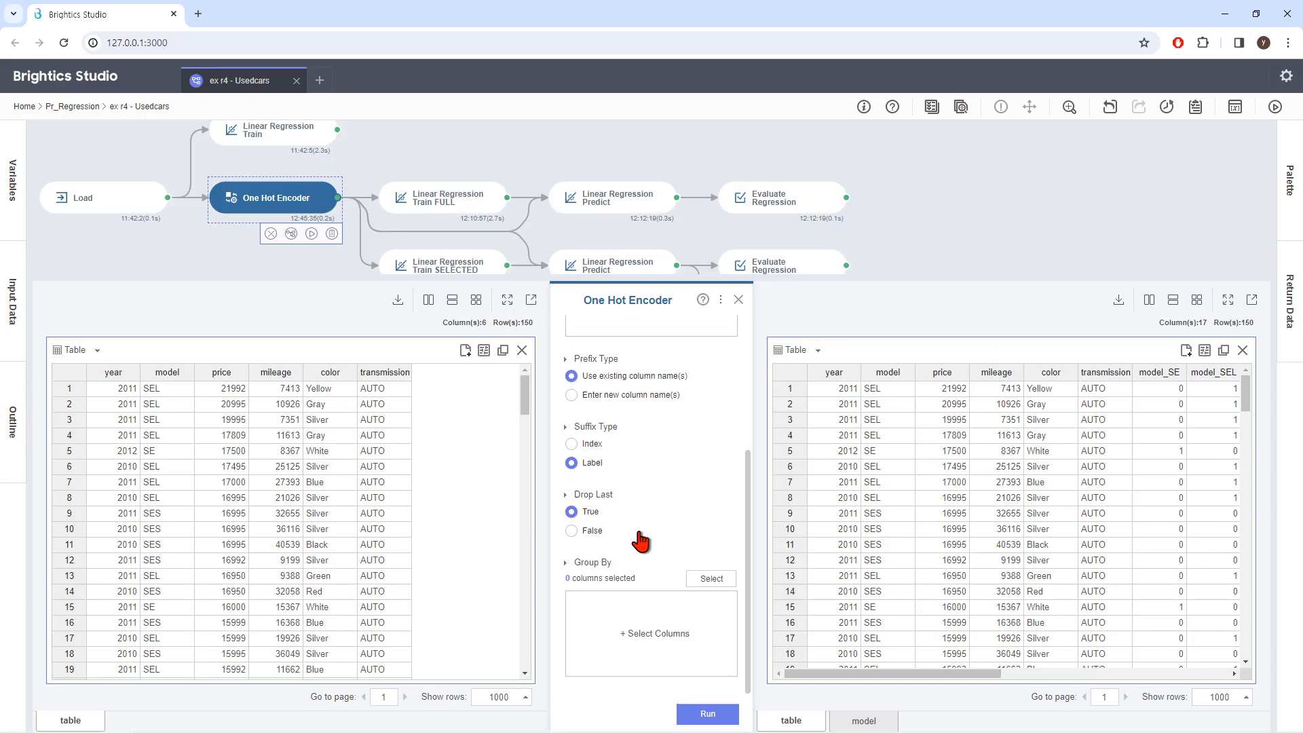
{"action": "left_click_drag", "start_coordinate": [874, 680], "coordinate": [1004, 686]}
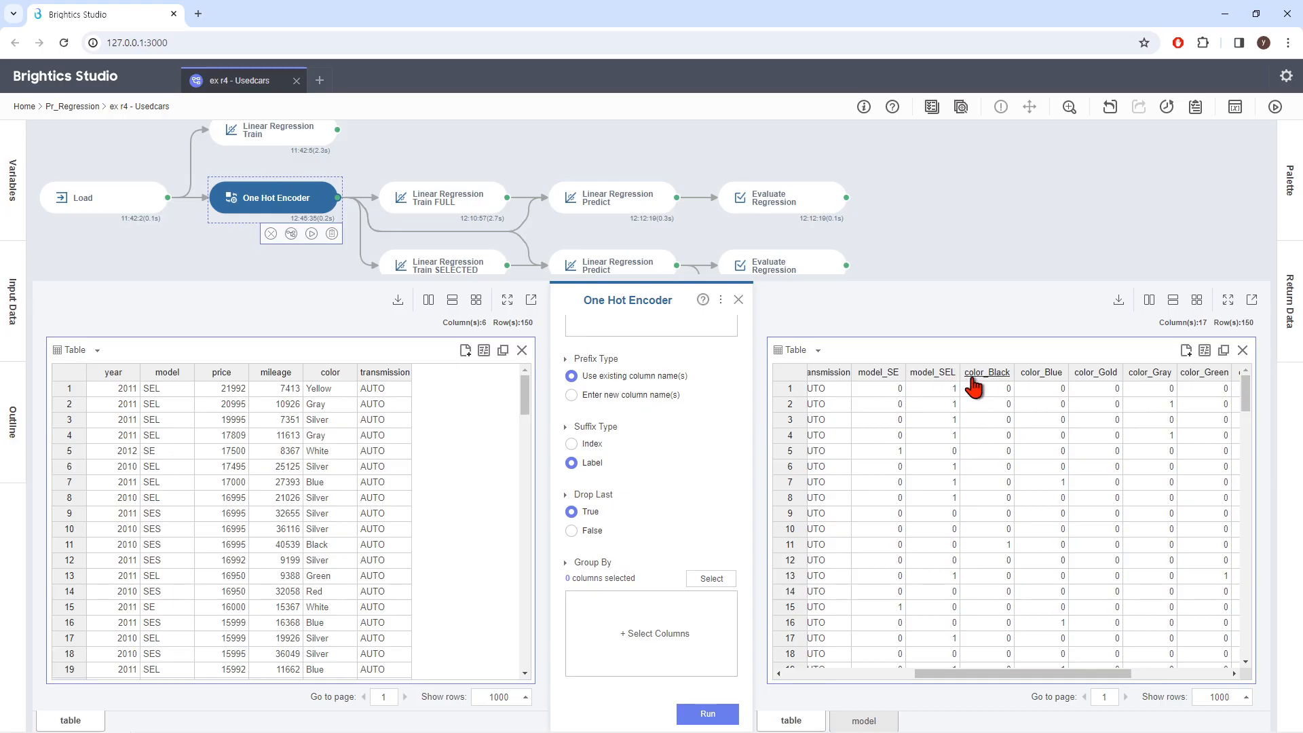
{"action": "left_click_drag", "start_coordinate": [1008, 675], "coordinate": [1215, 668]}
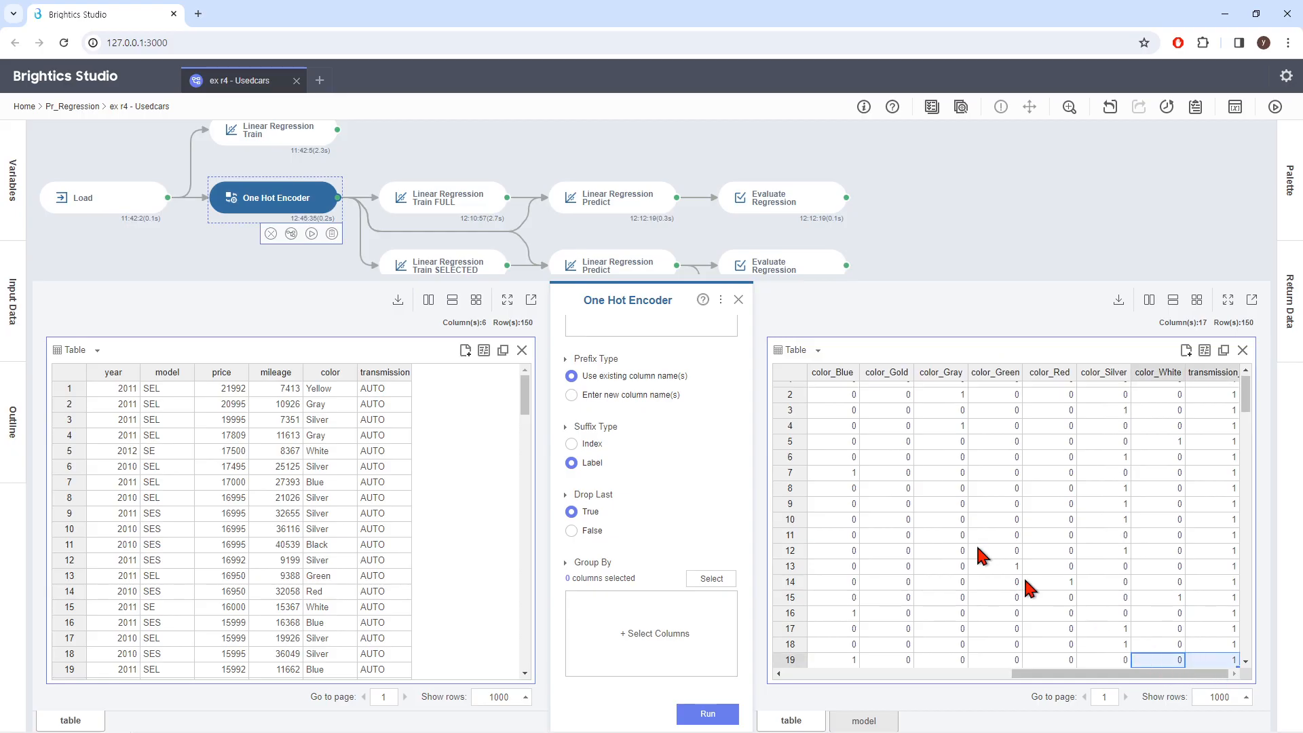
{"action": "left_click", "coordinate": [738, 300]}
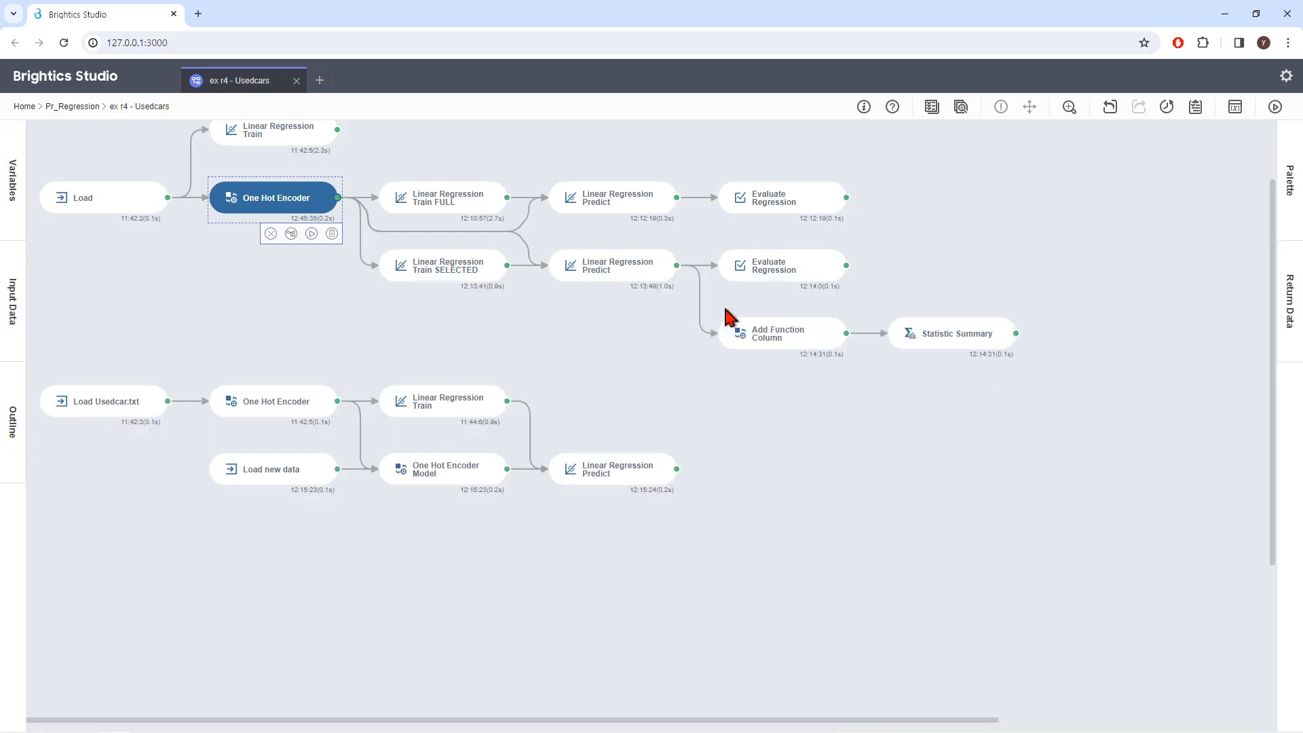
Review the feature columns, label column, intercept and VIF settings of the Linear Regression Train FULL node.
{"action": "left_click", "coordinate": [474, 211]}
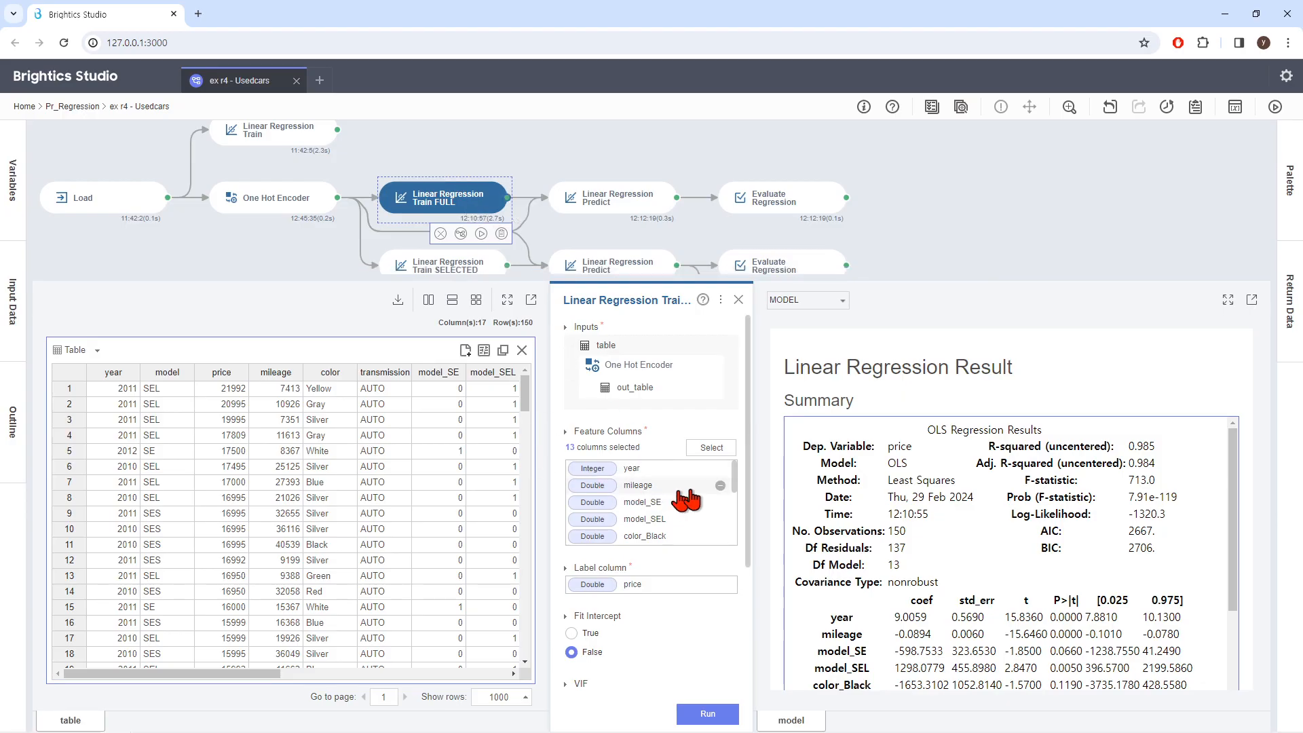
{"action": "left_click_drag", "start_coordinate": [734, 487], "coordinate": [731, 552]}
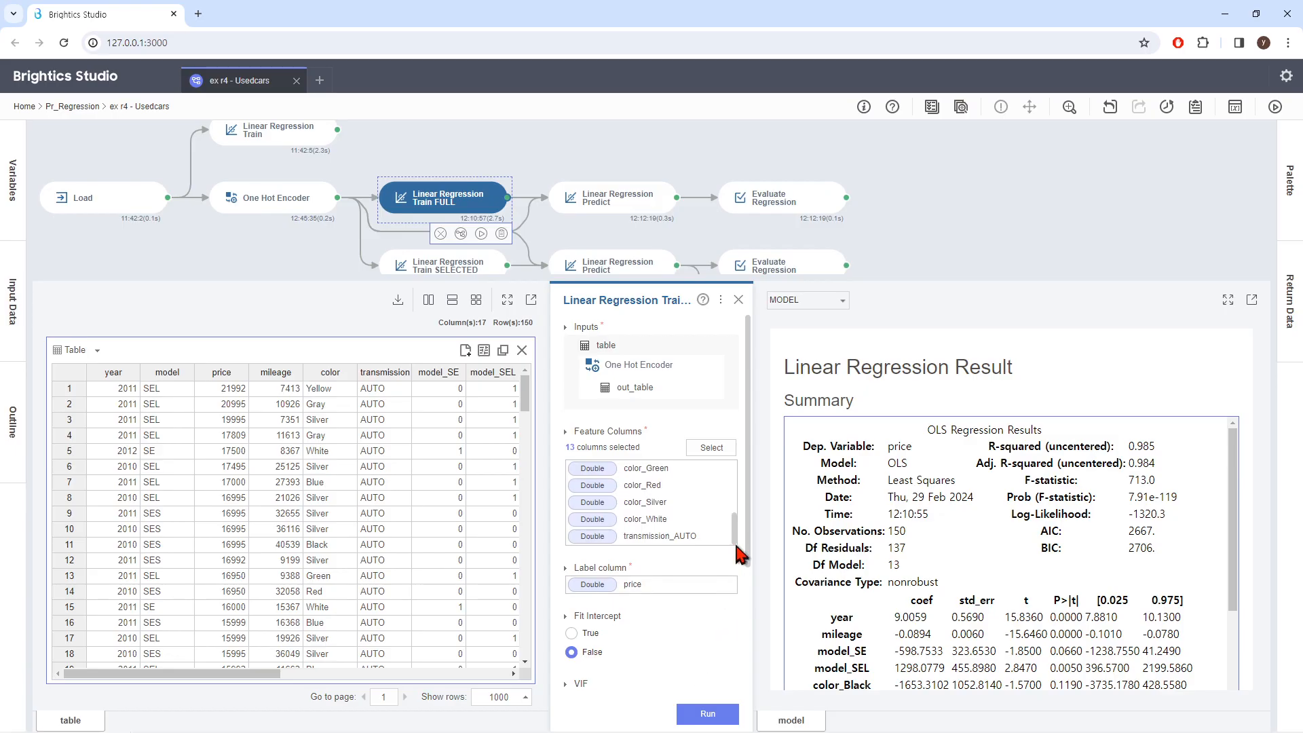
{"action": "scroll", "coordinate": [749, 538], "scroll_direction": "down", "scroll_amount": 3}
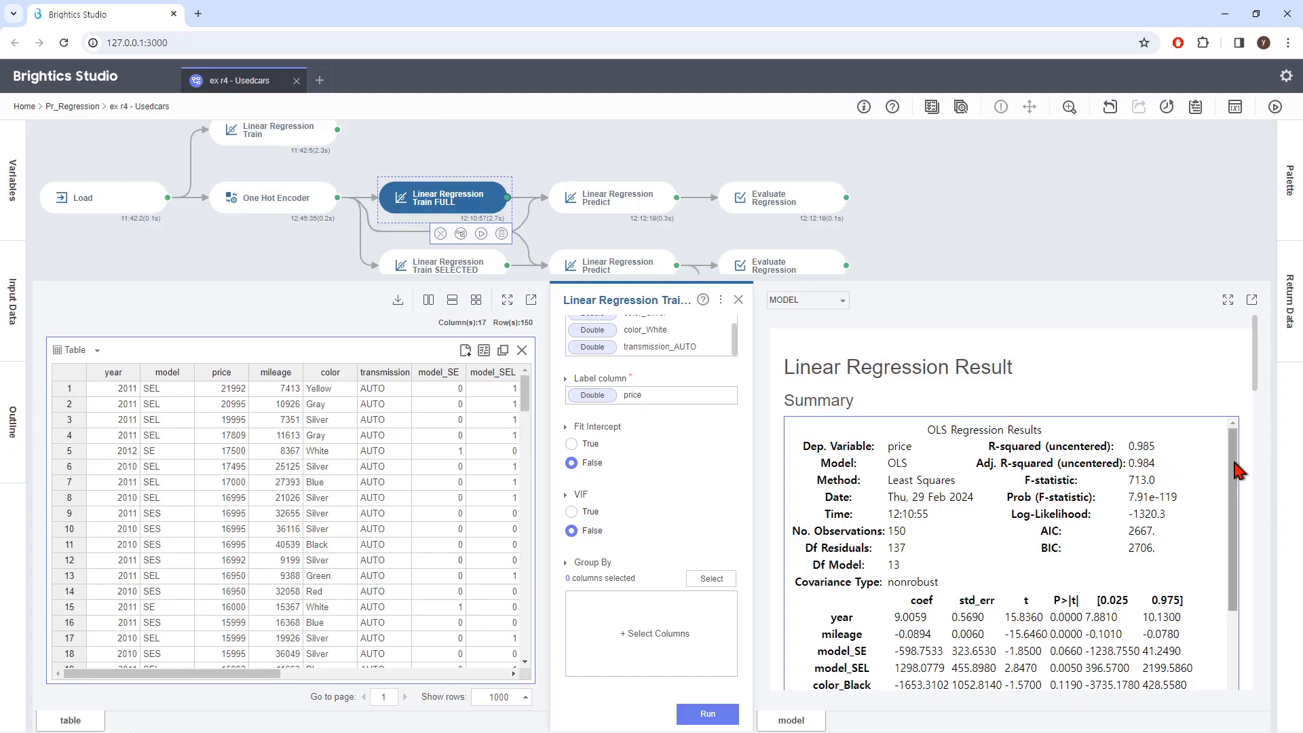
Examine the full model's regression summary and highlight the p-values of year, mileage, model_SEL and color_Green.
{"action": "left_click_drag", "start_coordinate": [1234, 463], "coordinate": [1234, 466]}
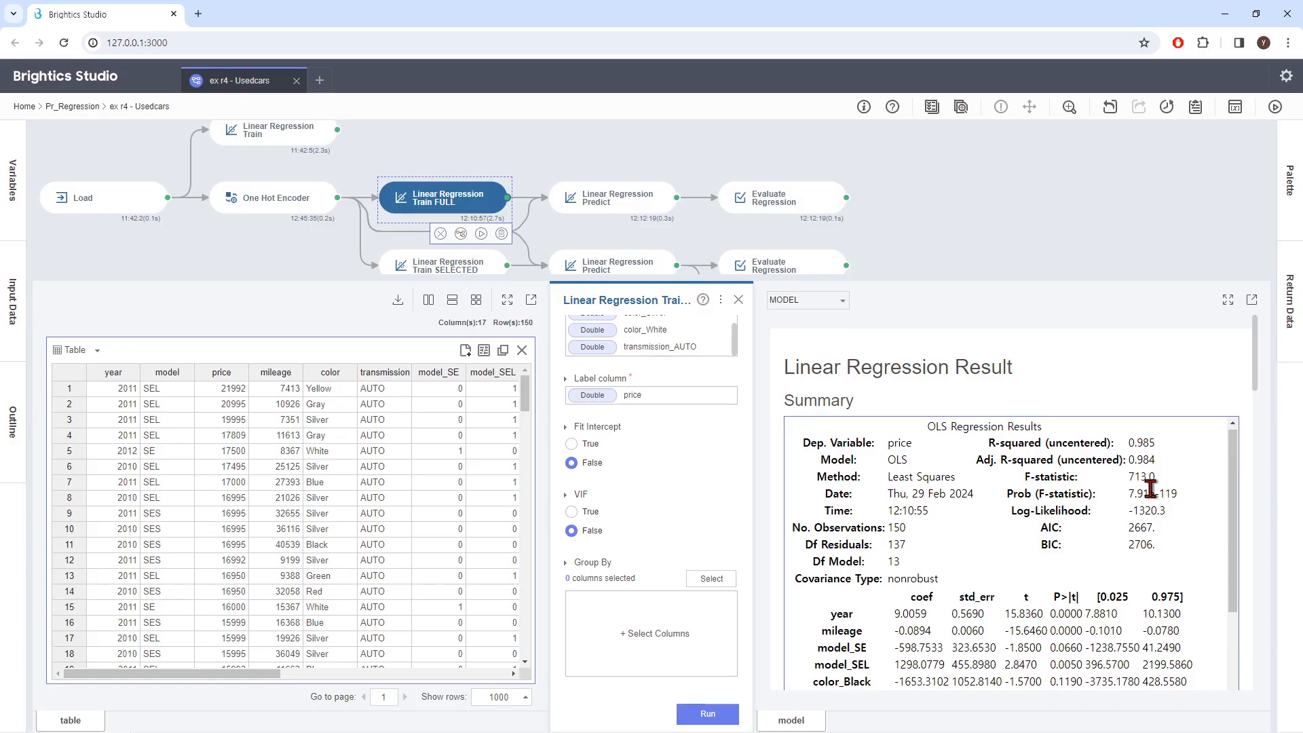
{"action": "left_click_drag", "start_coordinate": [1232, 486], "coordinate": [1232, 574]}
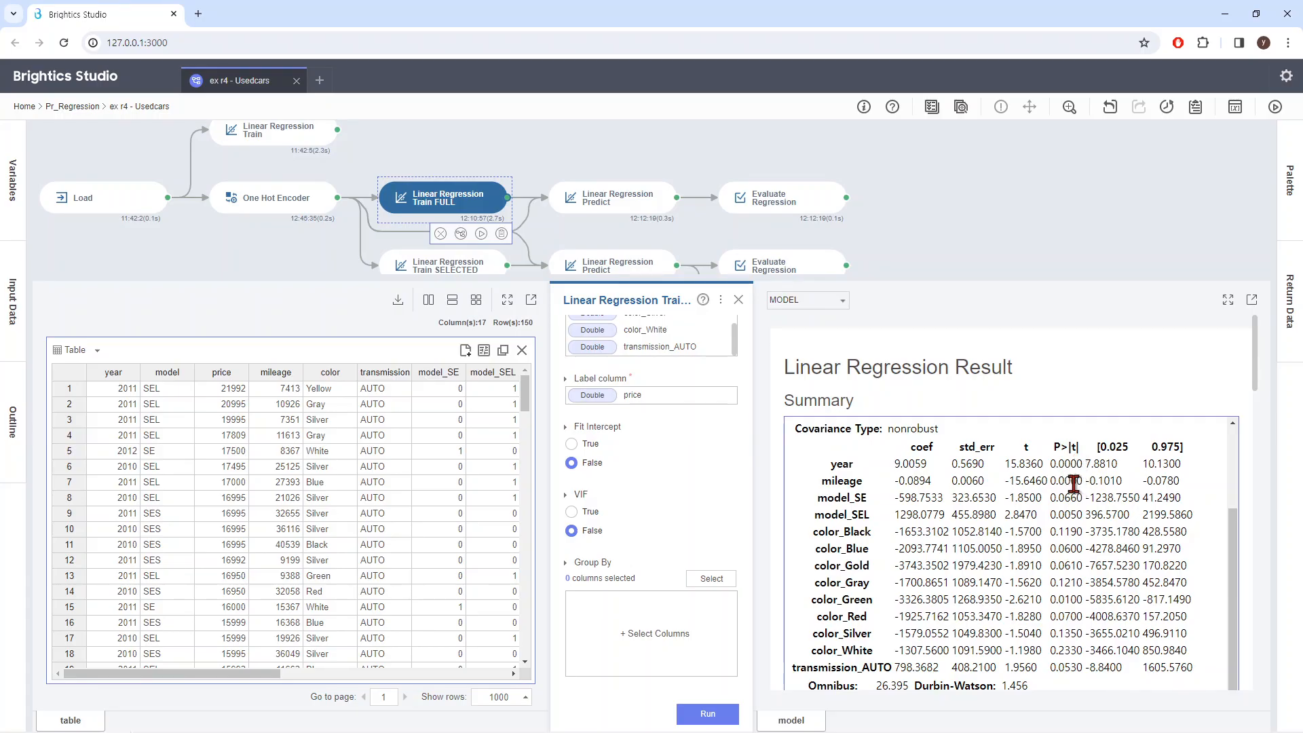
{"action": "left_click_drag", "start_coordinate": [1051, 469], "coordinate": [1074, 483]}
{"action": "left_click", "coordinate": [1078, 507]}
{"action": "double_click", "coordinate": [1055, 516]}
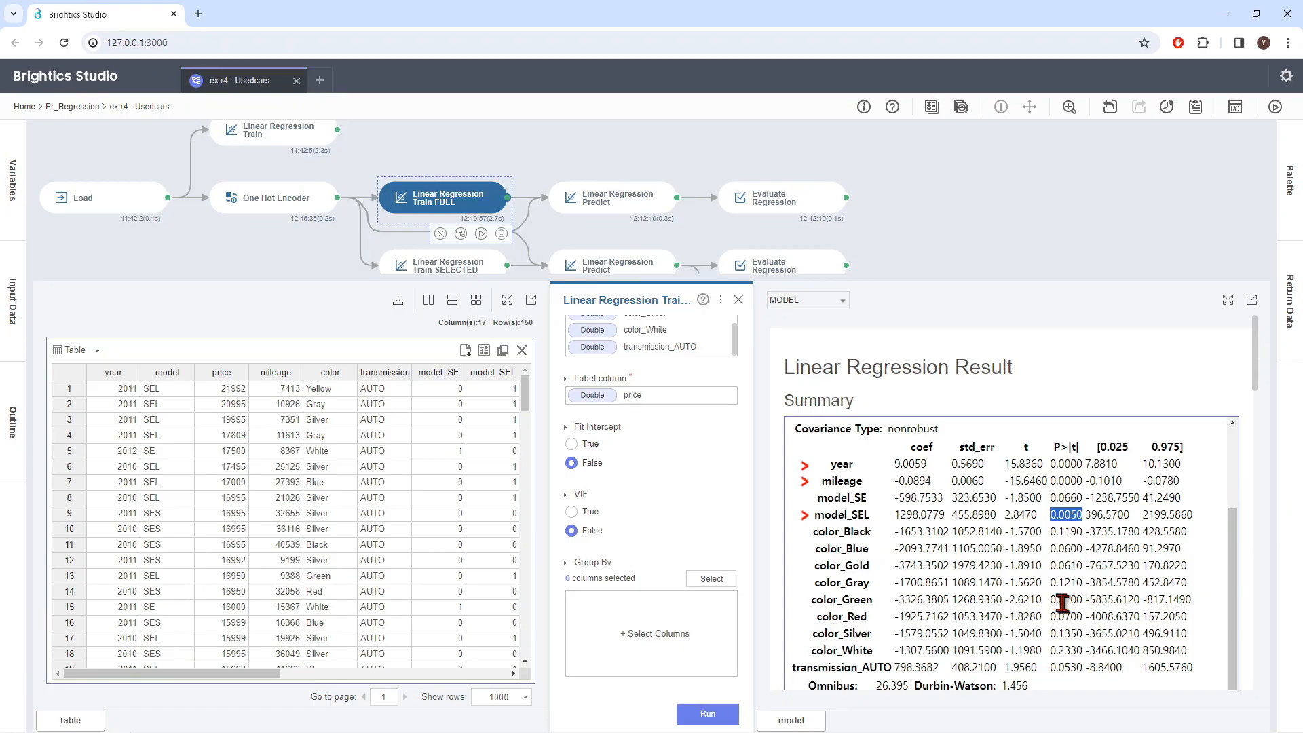
{"action": "left_click_drag", "start_coordinate": [1052, 600], "coordinate": [1080, 604]}
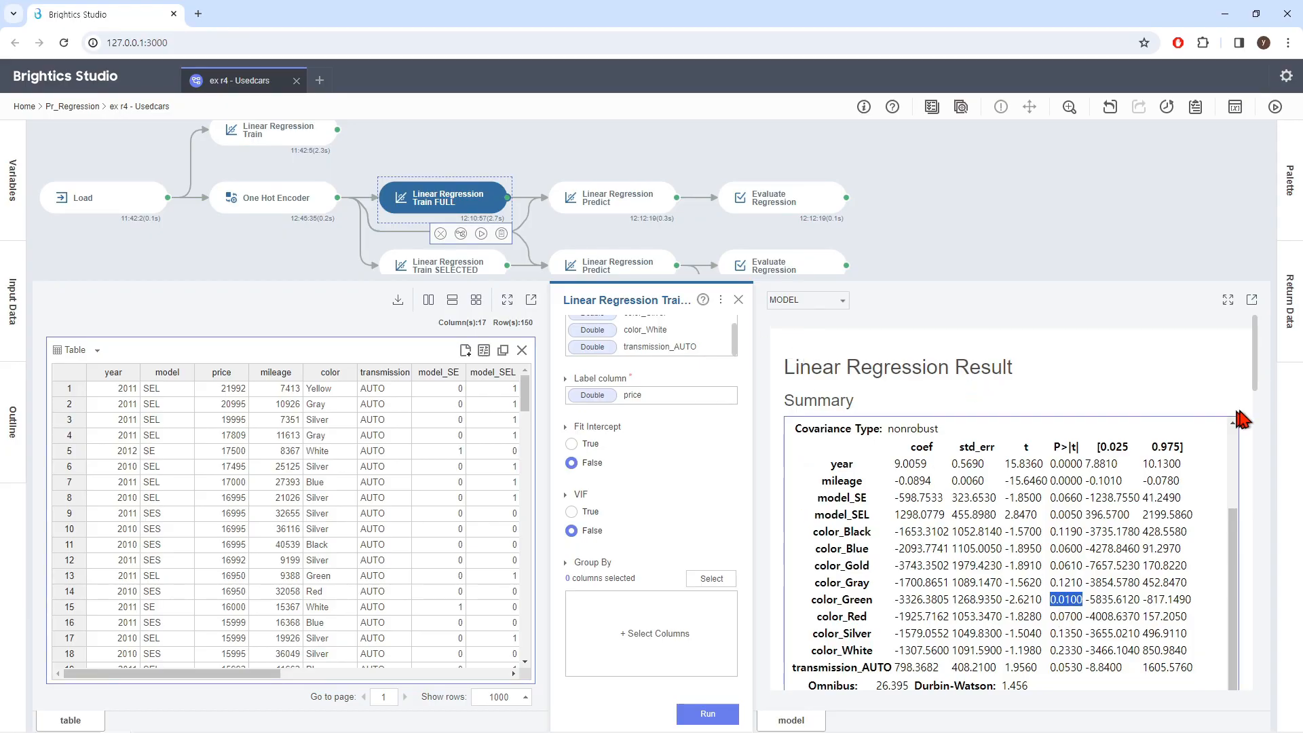
{"action": "mouse_move", "coordinate": [1254, 396]}
{"action": "left_mouse_down"}
{"action": "mouse_move", "coordinate": [1256, 439]}
{"action": "mouse_move", "coordinate": [1256, 391]}
{"action": "left_mouse_up"}
{"action": "left_click", "coordinate": [739, 301]}
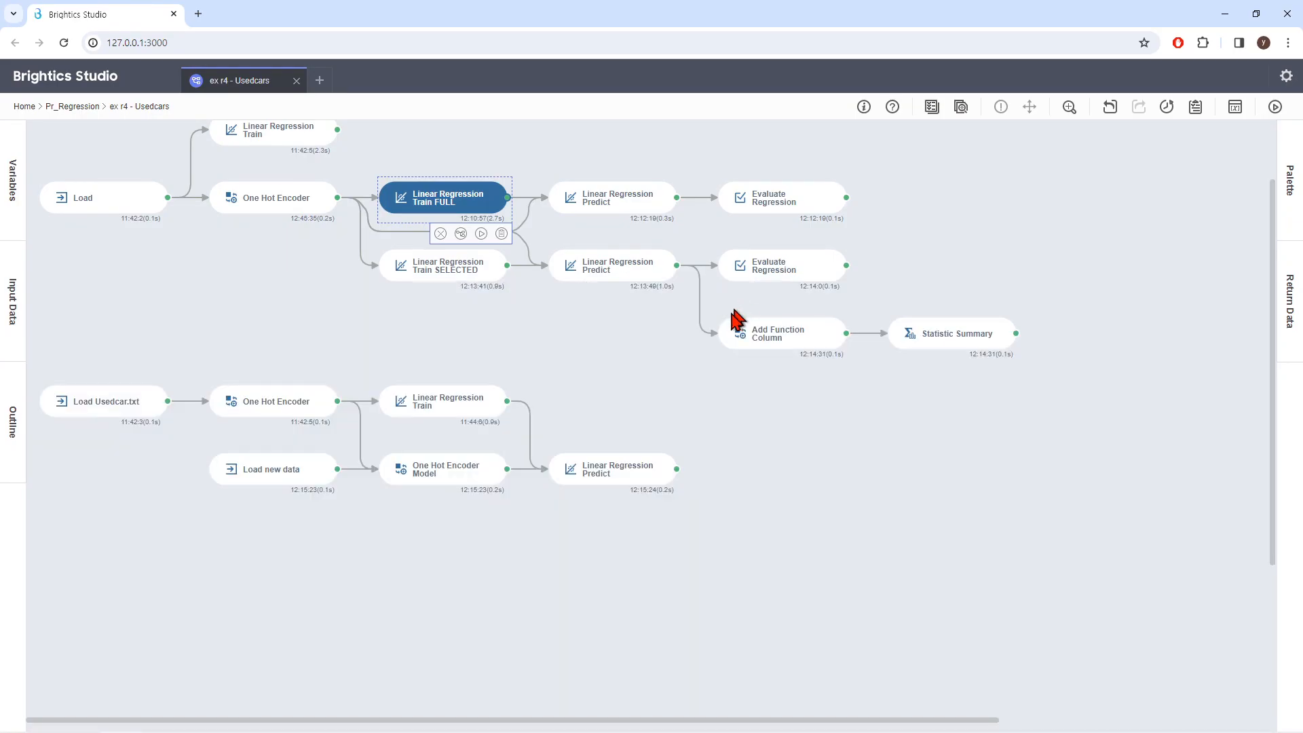
Inspect the prediction chart of the full model's Linear Regression Predict node and the error metrics in its Evaluate Regression node.
{"action": "mouse_move", "coordinate": [746, 327]}
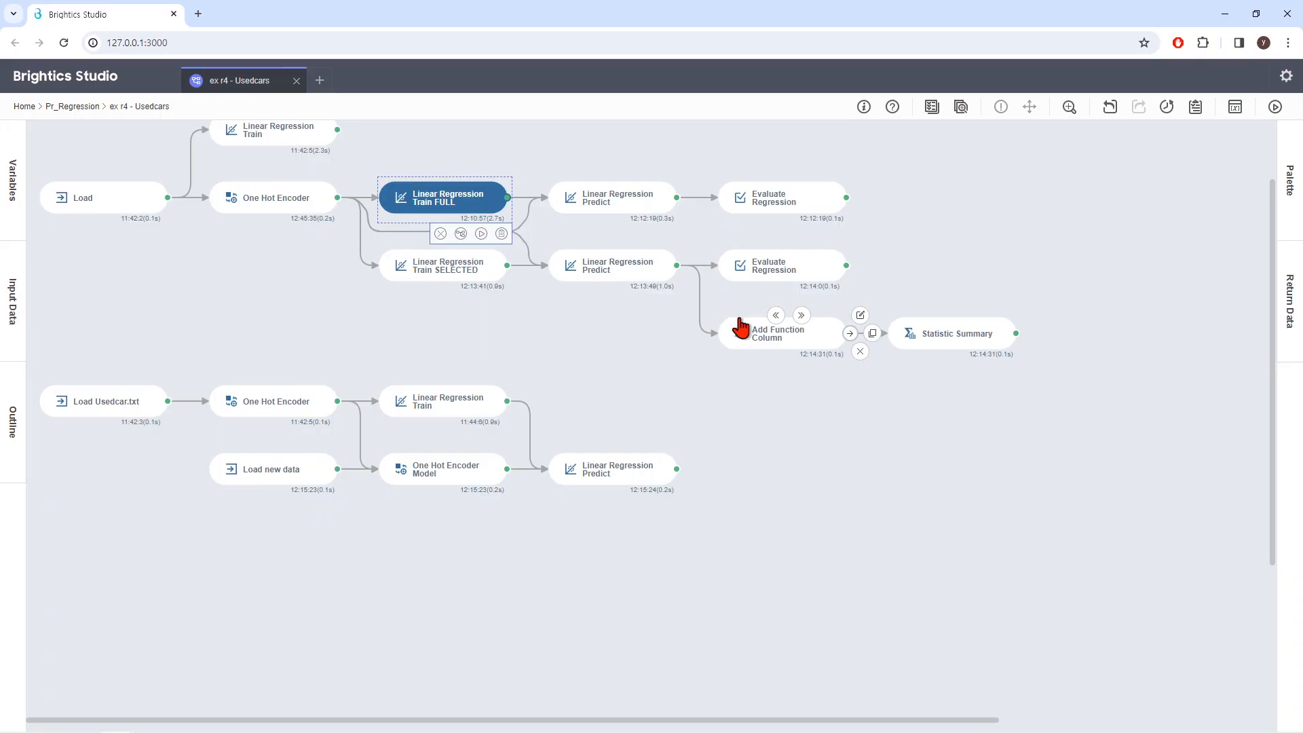
{"action": "mouse_move", "coordinate": [650, 209]}
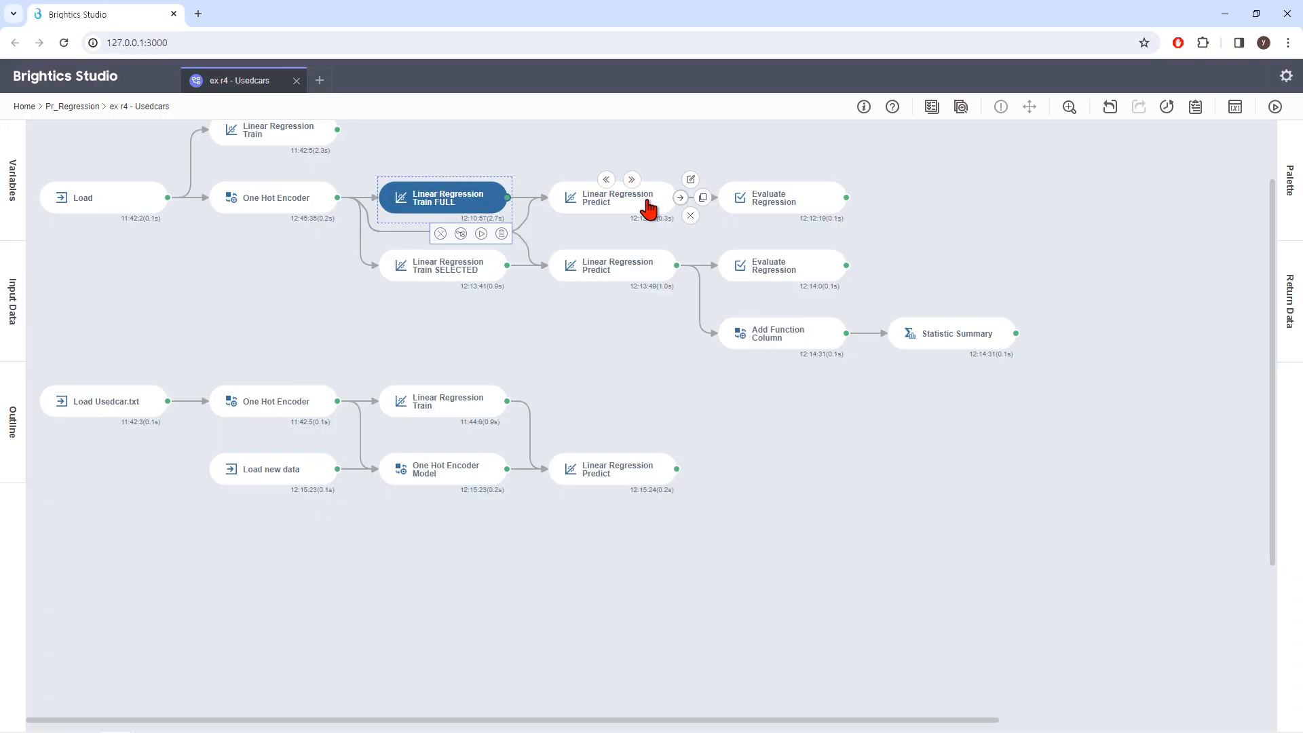
{"action": "left_click", "coordinate": [649, 209]}
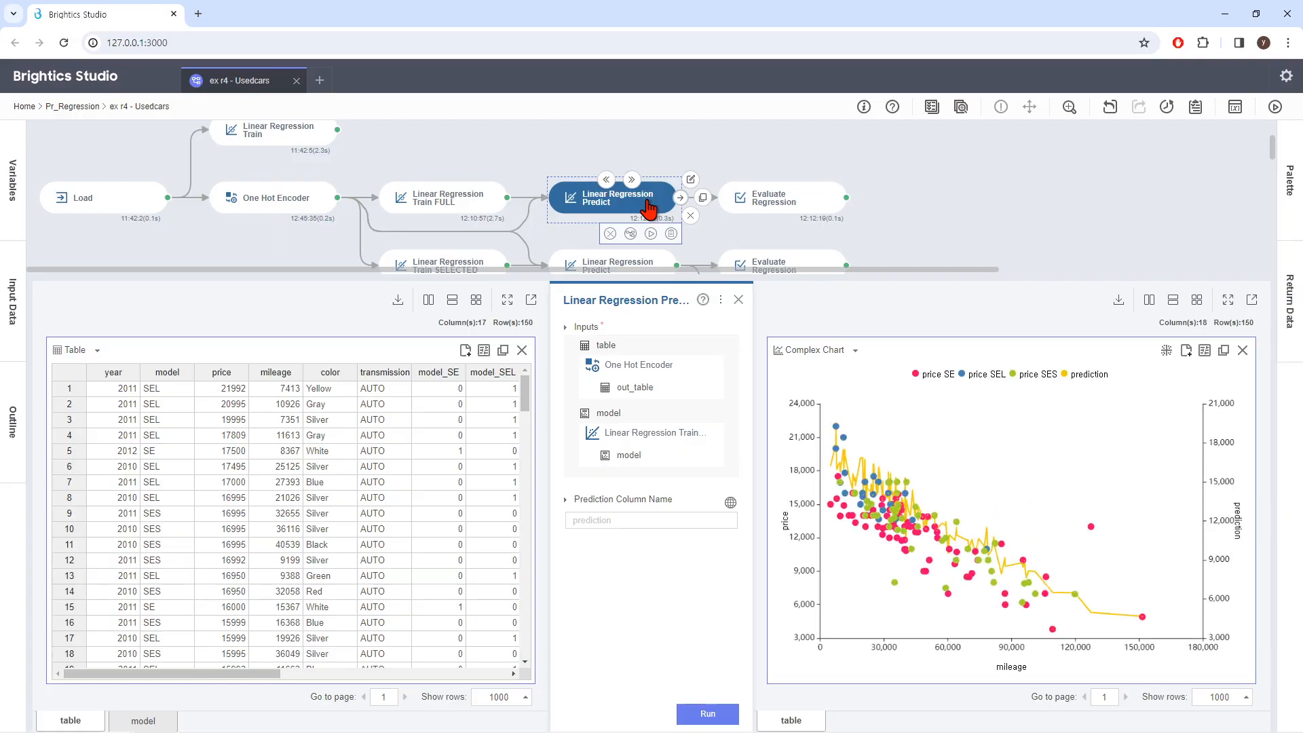
{"action": "left_click", "coordinate": [795, 216]}
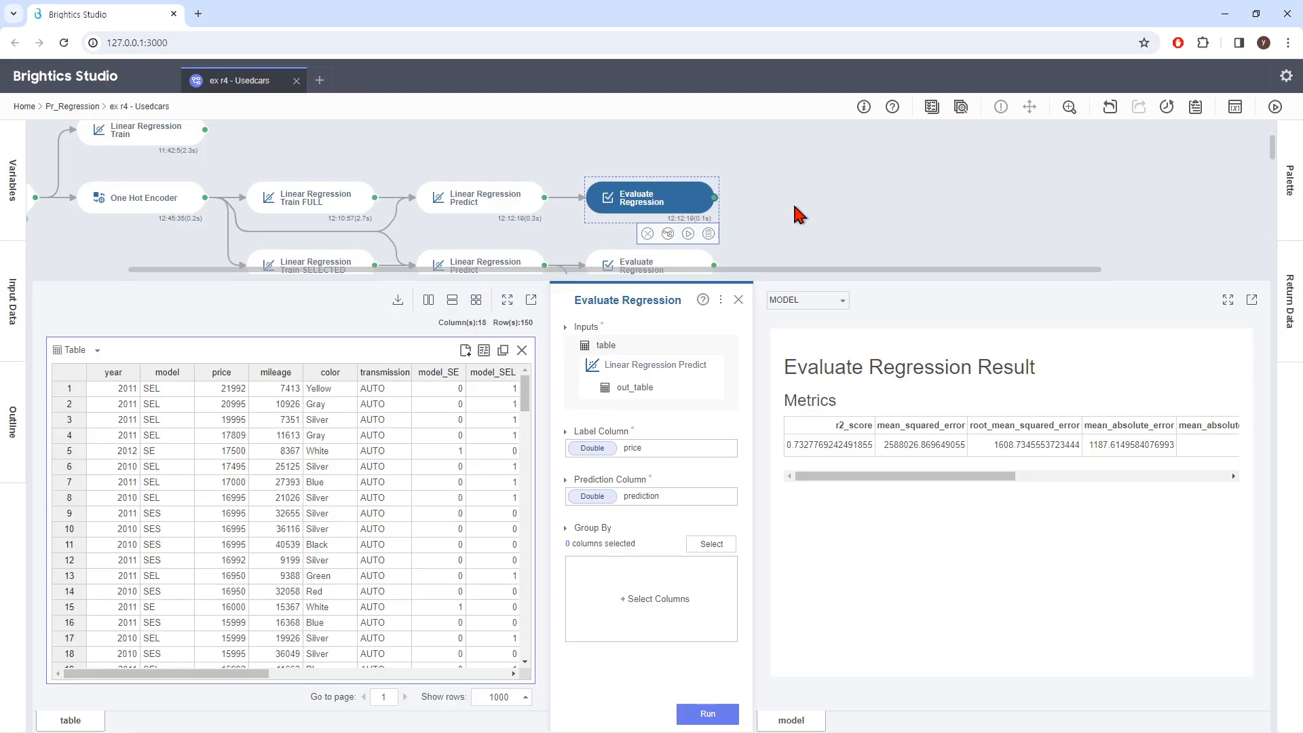
{"action": "left_click_drag", "start_coordinate": [887, 478], "coordinate": [984, 486]}
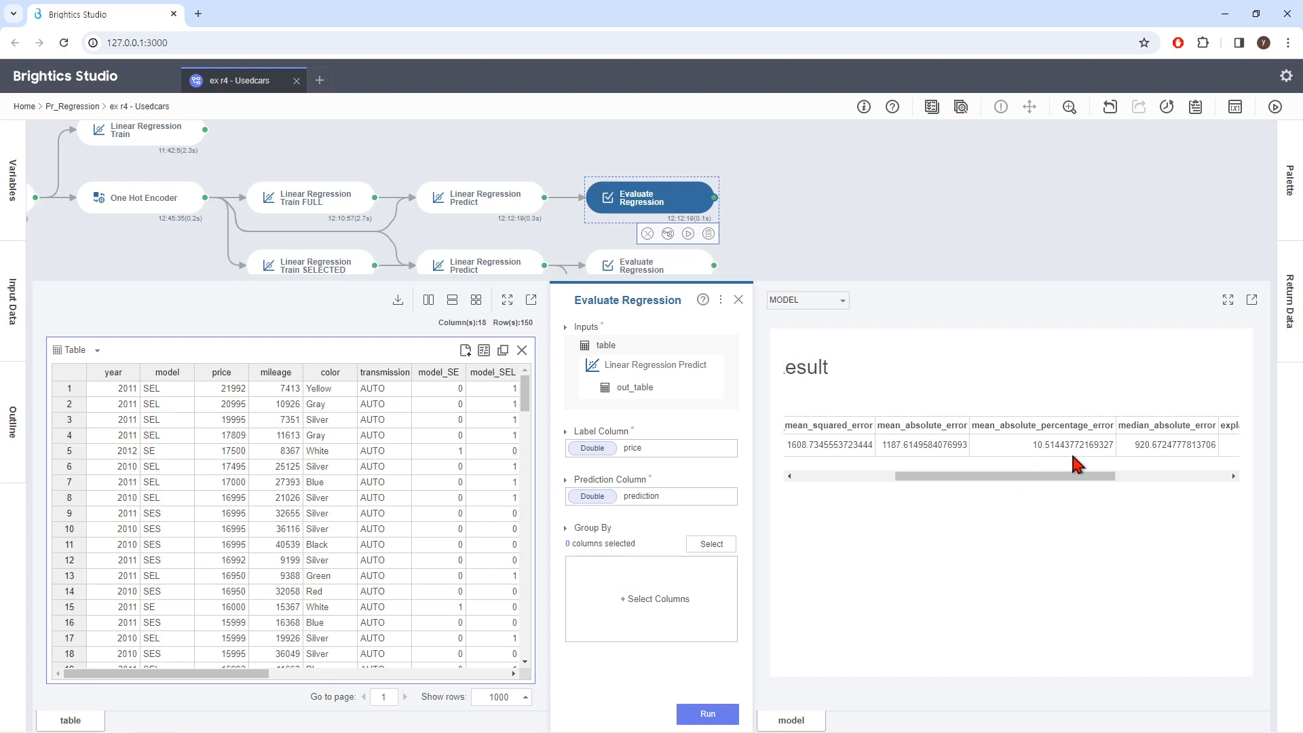
{"action": "left_click", "coordinate": [738, 301]}
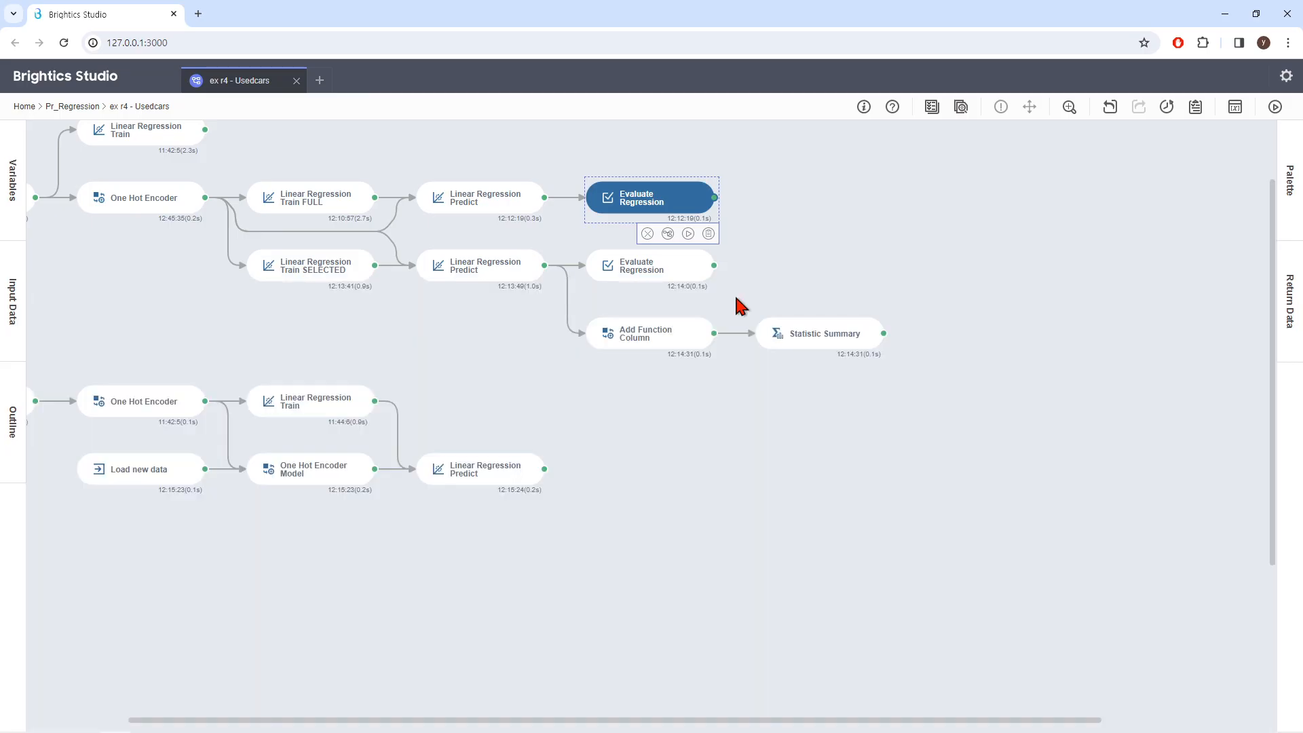
{"action": "mouse_move", "coordinate": [343, 284]}
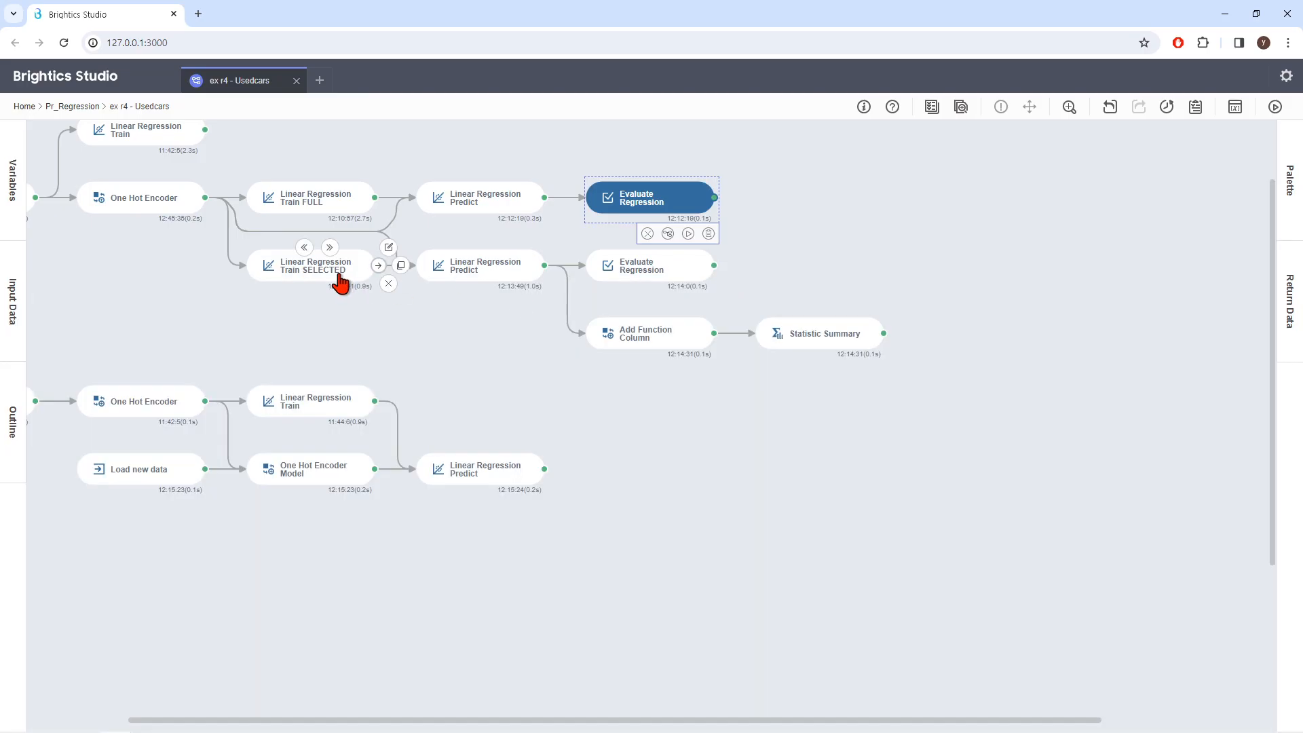
Review the feature columns, intercept and VIF settings of the Linear Regression Train SELECTED node and the coefficients and p-values in its regression summary.
{"action": "left_click", "coordinate": [342, 284]}
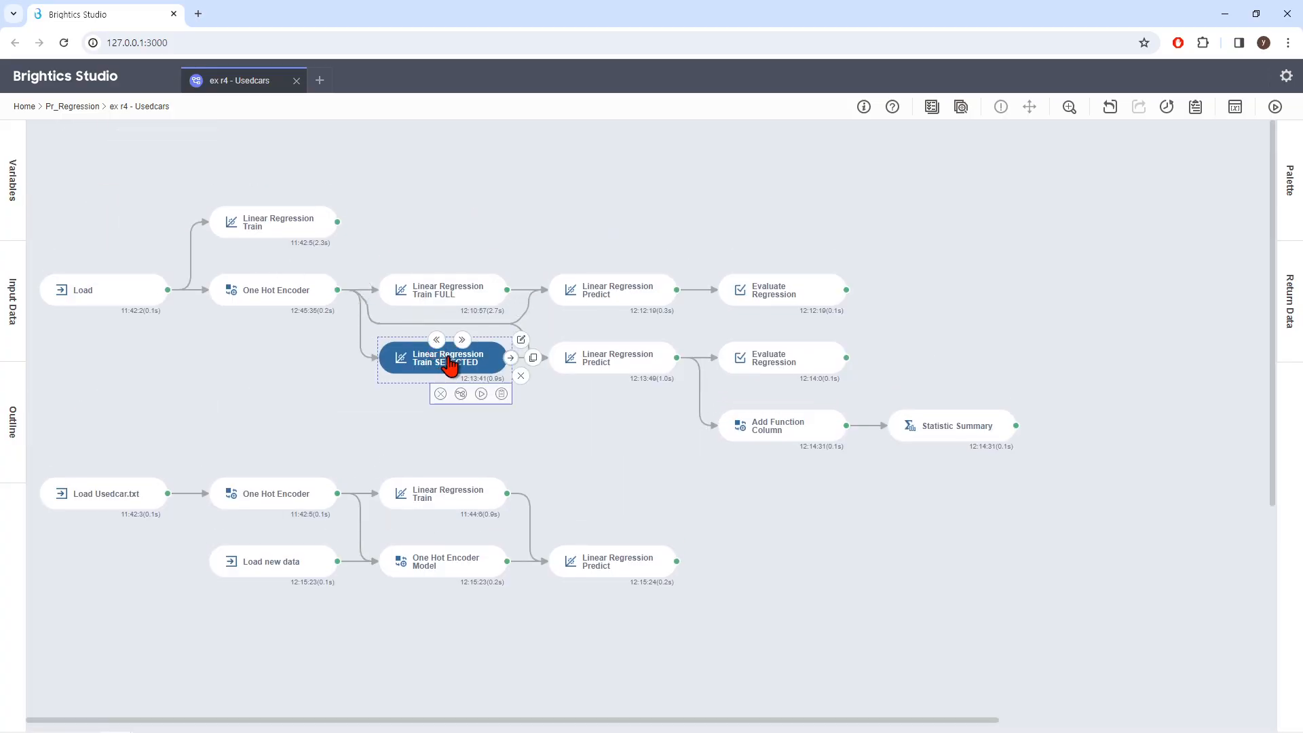
{"action": "double_click", "coordinate": [449, 365]}
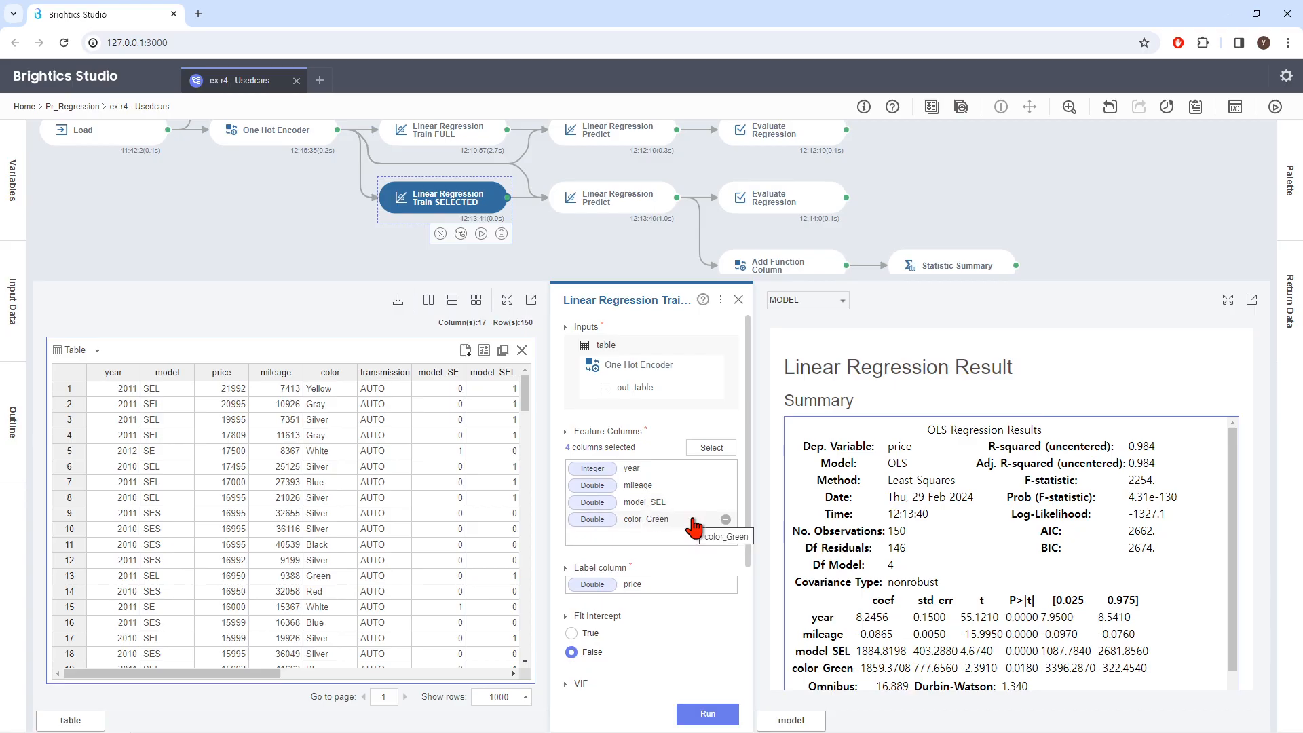
{"action": "scroll", "coordinate": [743, 434], "scroll_direction": "down", "scroll_amount": 3}
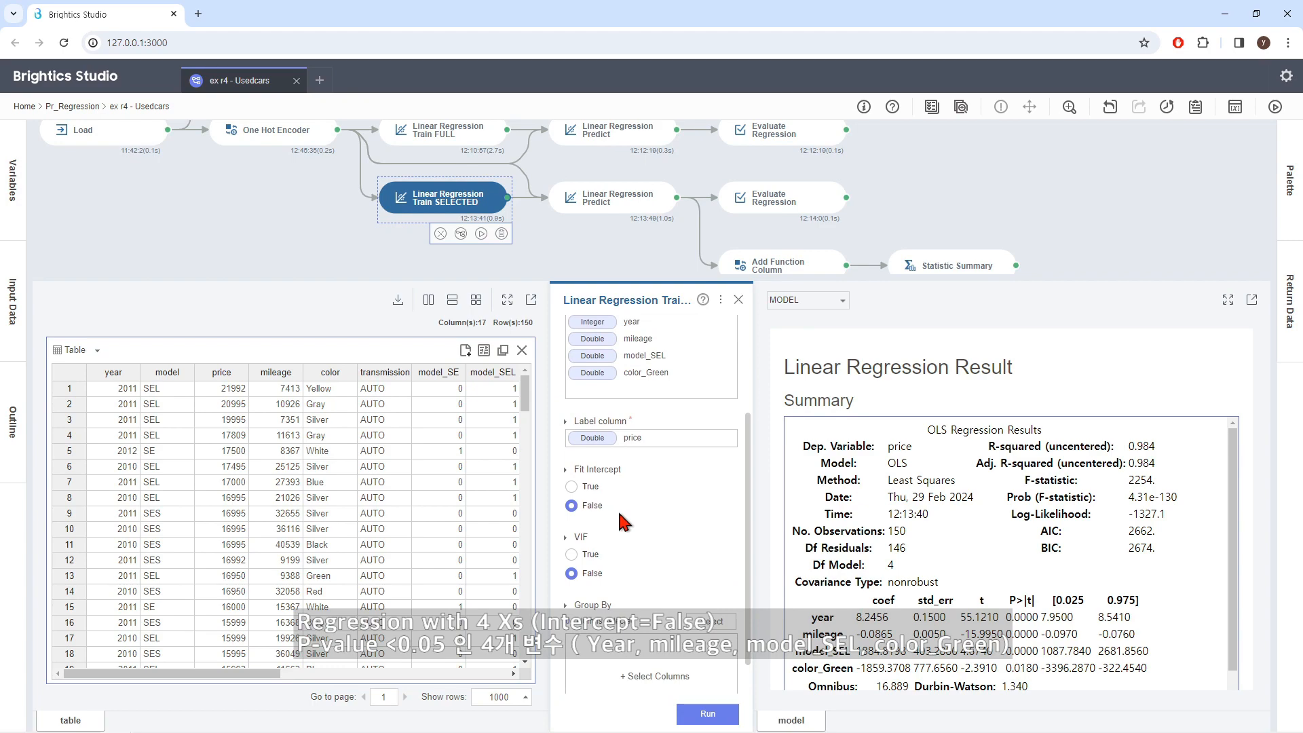
{"action": "scroll", "coordinate": [749, 519], "scroll_direction": "down", "scroll_amount": 1}
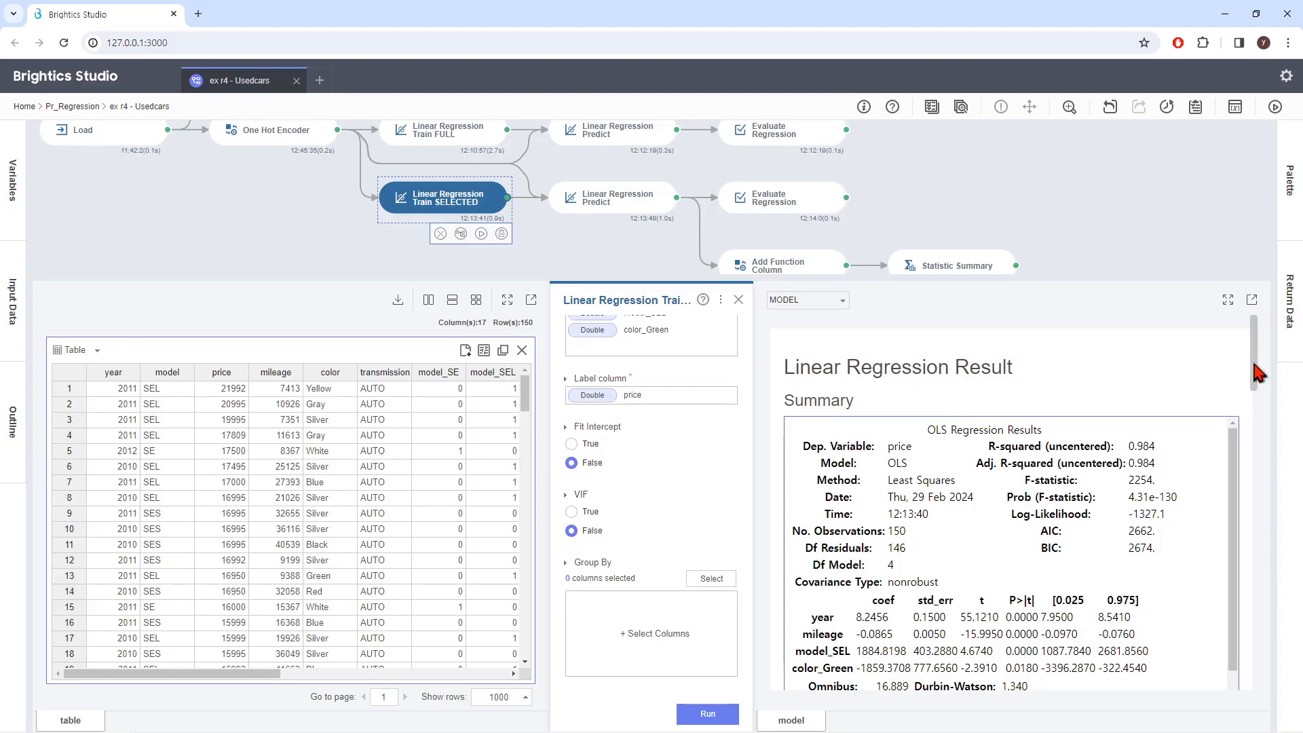
{"action": "left_click_drag", "start_coordinate": [1255, 371], "coordinate": [1254, 411]}
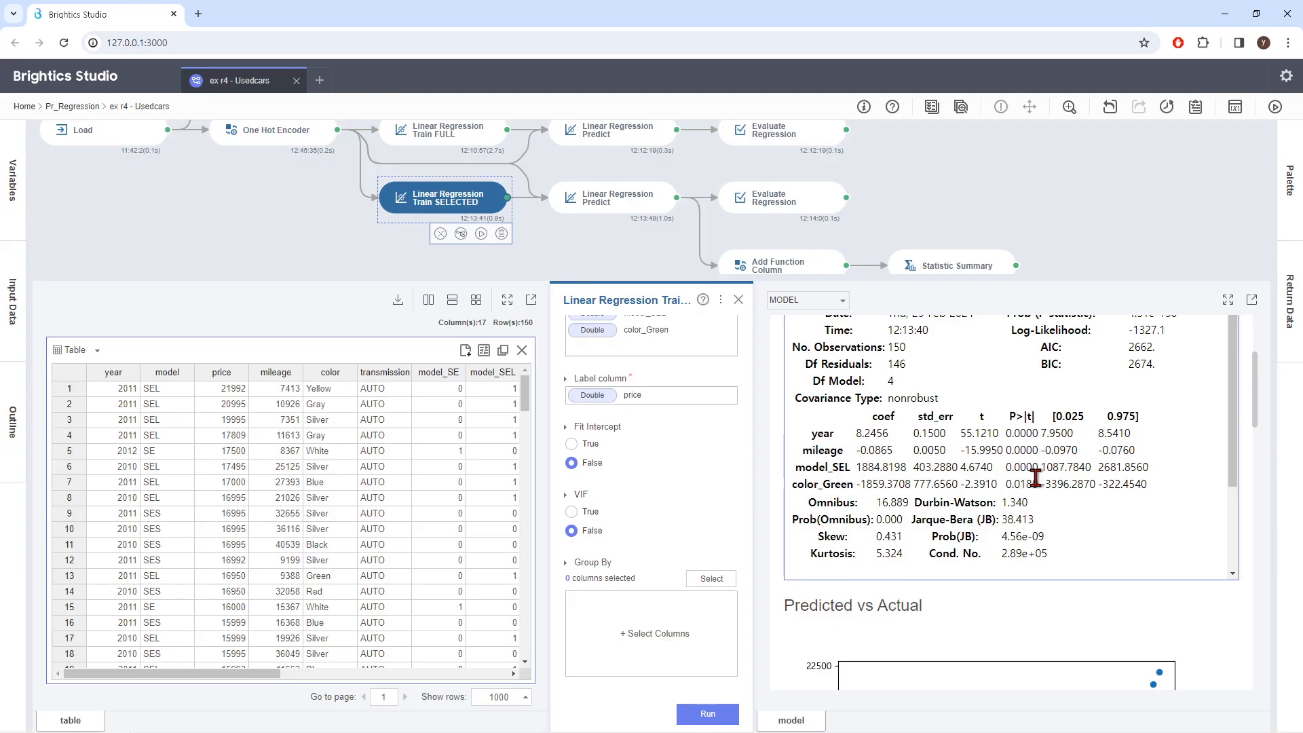
{"action": "left_click", "coordinate": [739, 300]}
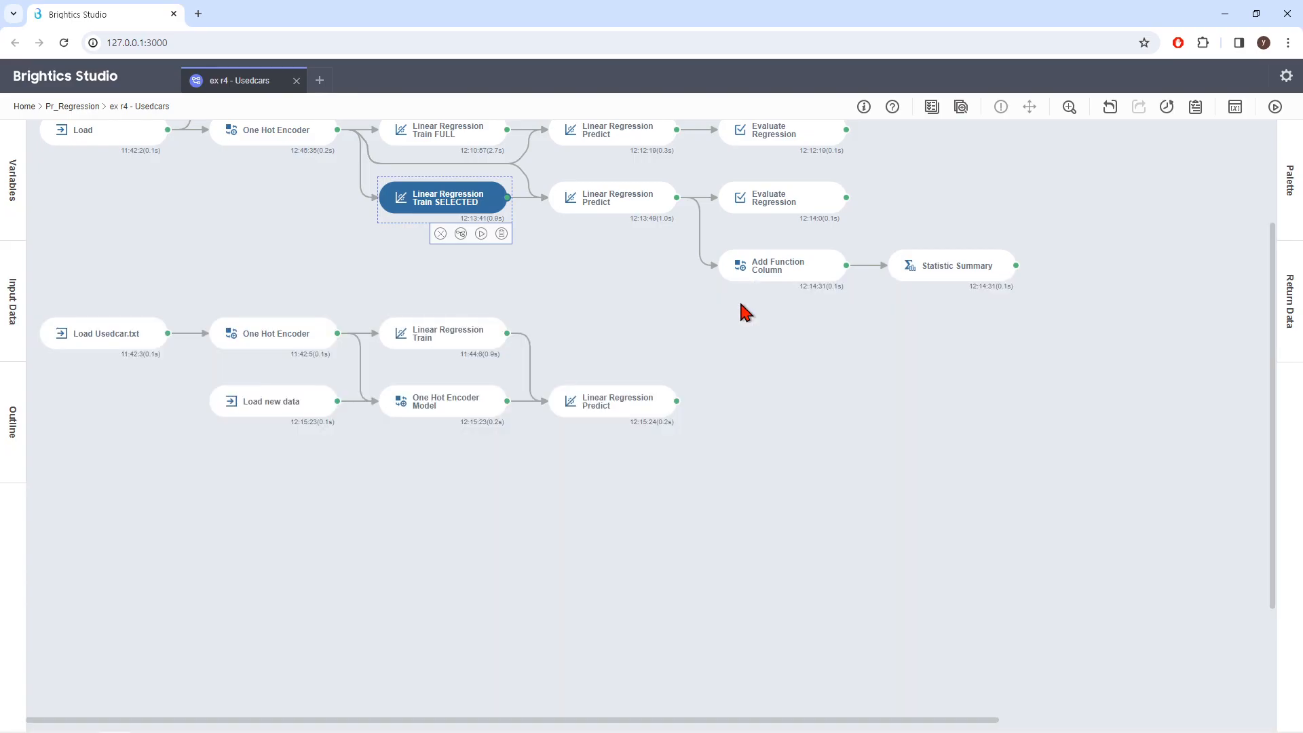
Inspect the selected model's prediction chart and the error metrics in its Evaluate Regression node, including the mean absolute percentage error.
{"action": "left_click", "coordinate": [668, 207]}
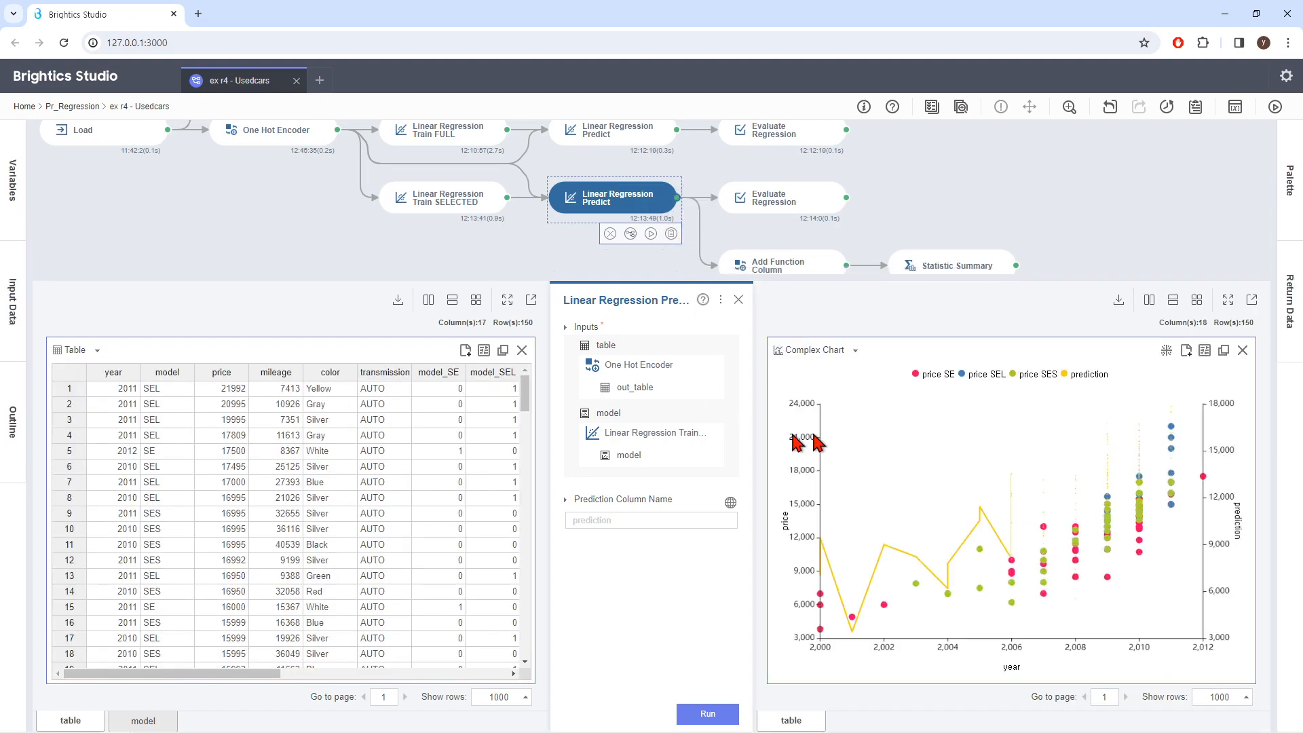
{"action": "mouse_move", "coordinate": [1169, 436]}
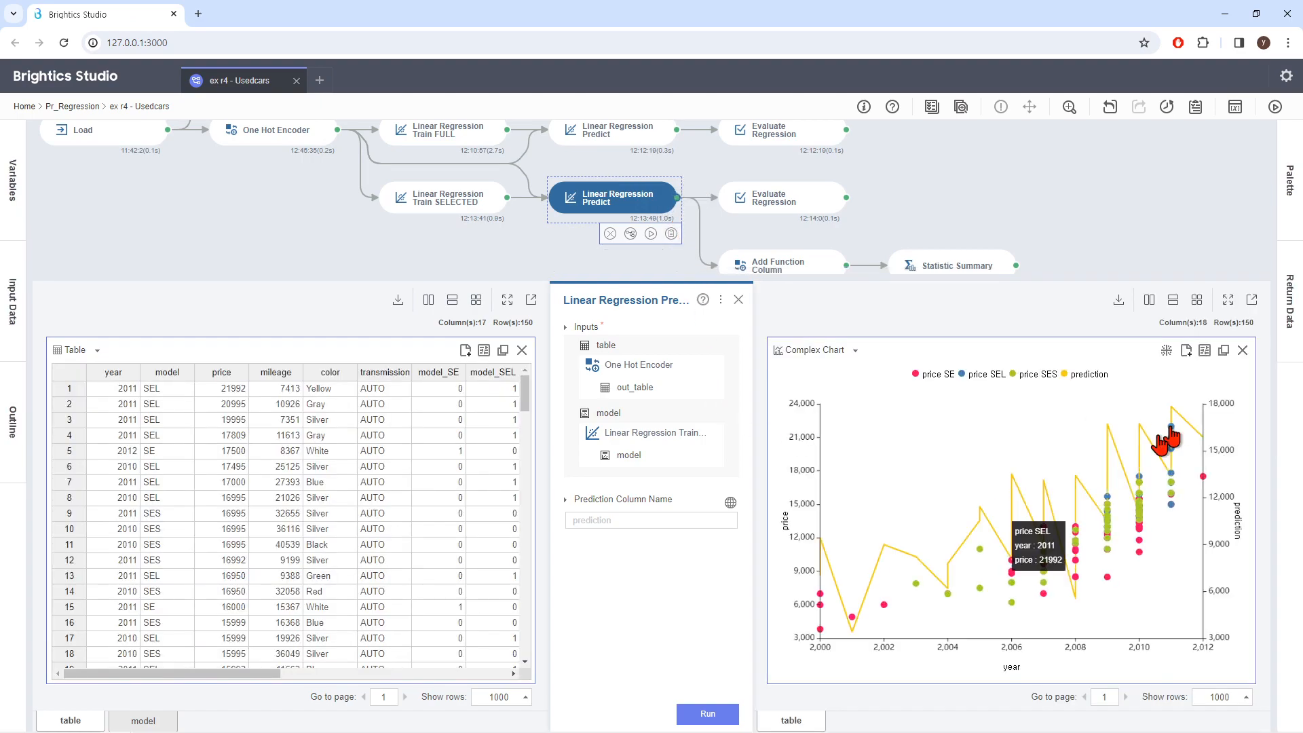
{"action": "left_click", "coordinate": [796, 216]}
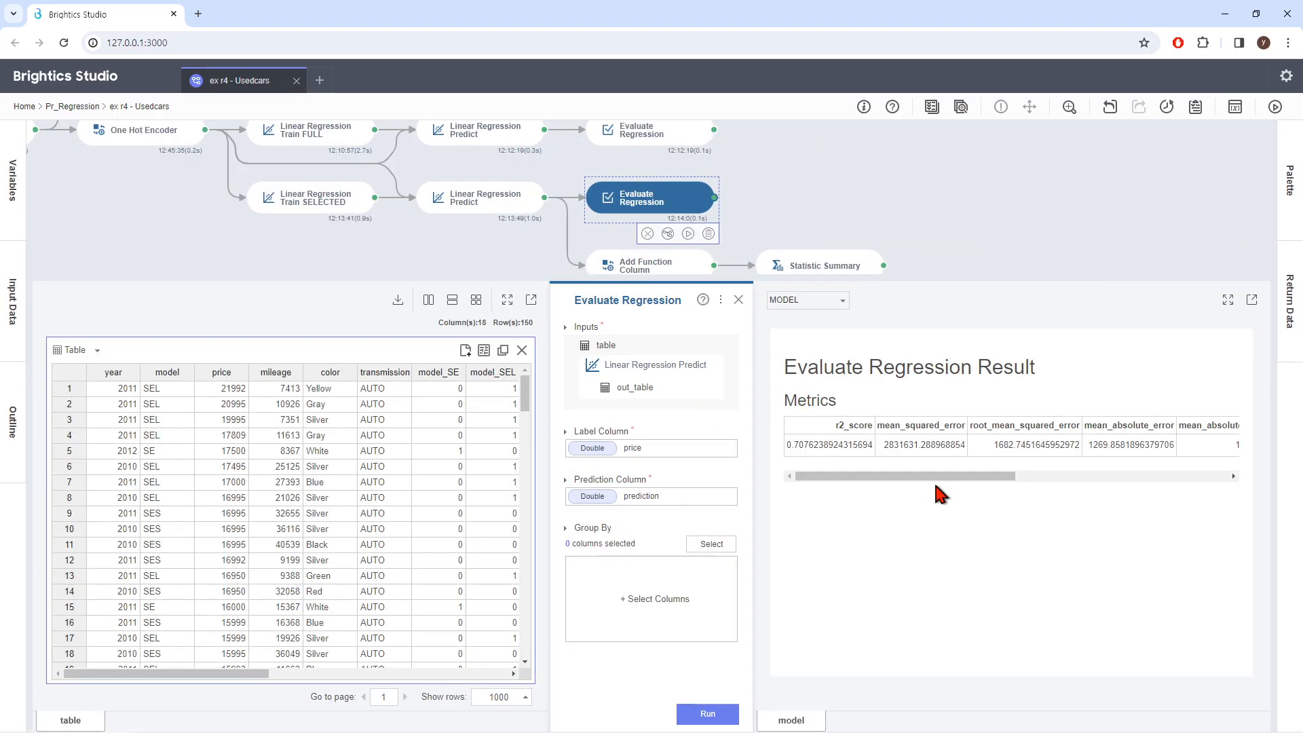
{"action": "left_click_drag", "start_coordinate": [935, 480], "coordinate": [1063, 480]}
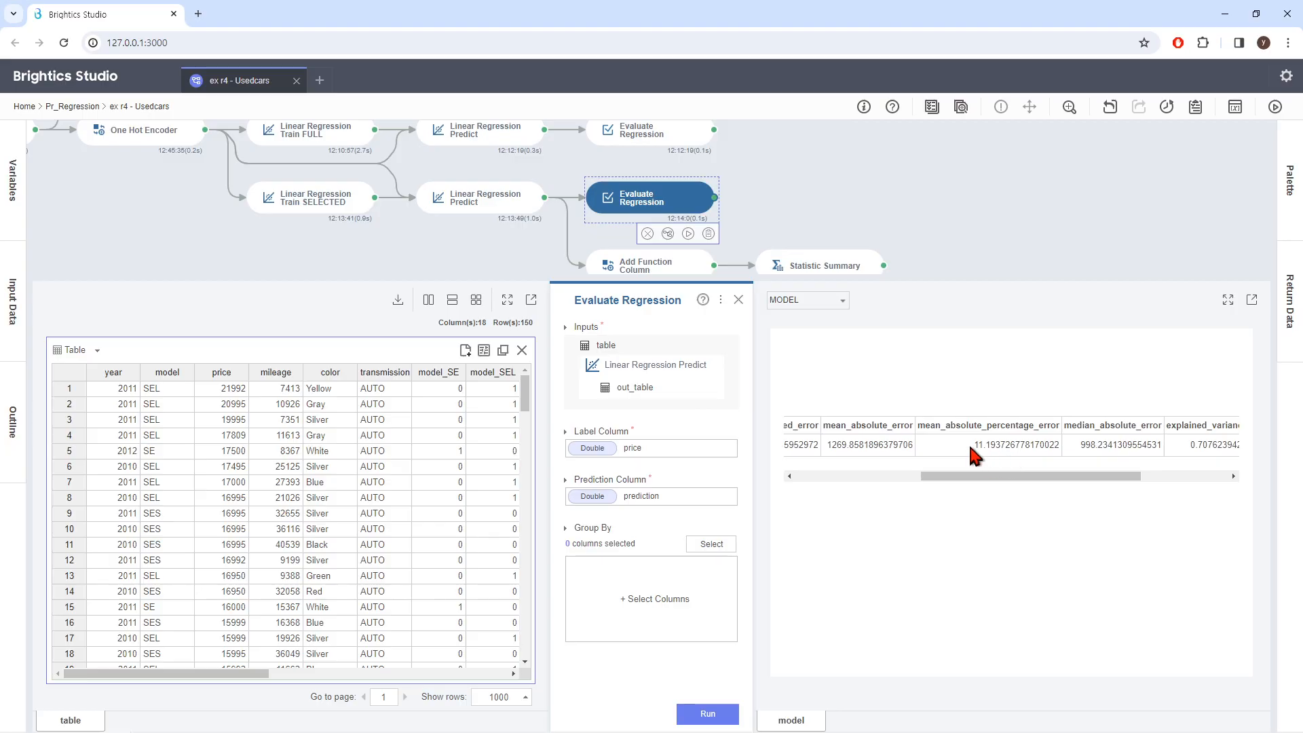
{"action": "left_click", "coordinate": [738, 299]}
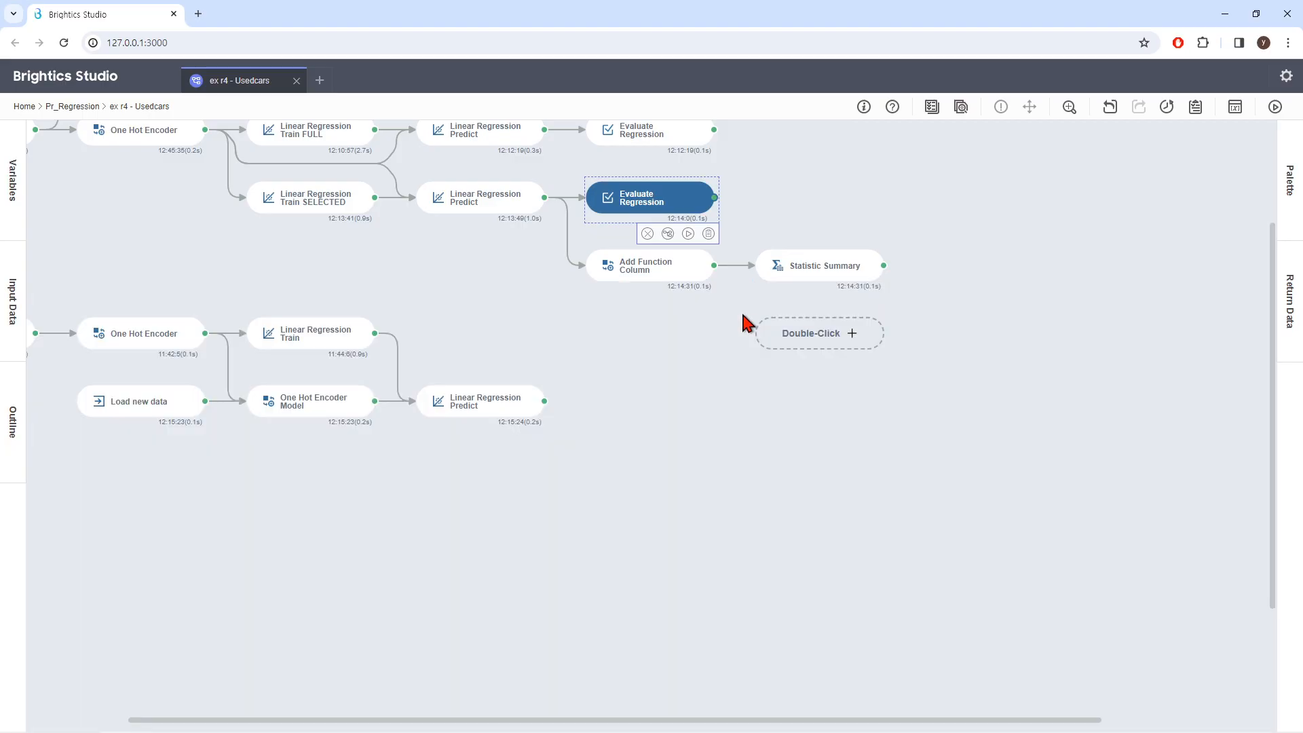
Check the full model's Evaluate Regression metrics through the median absolute error for comparison with the selected model.
{"action": "left_click", "coordinate": [680, 139]}
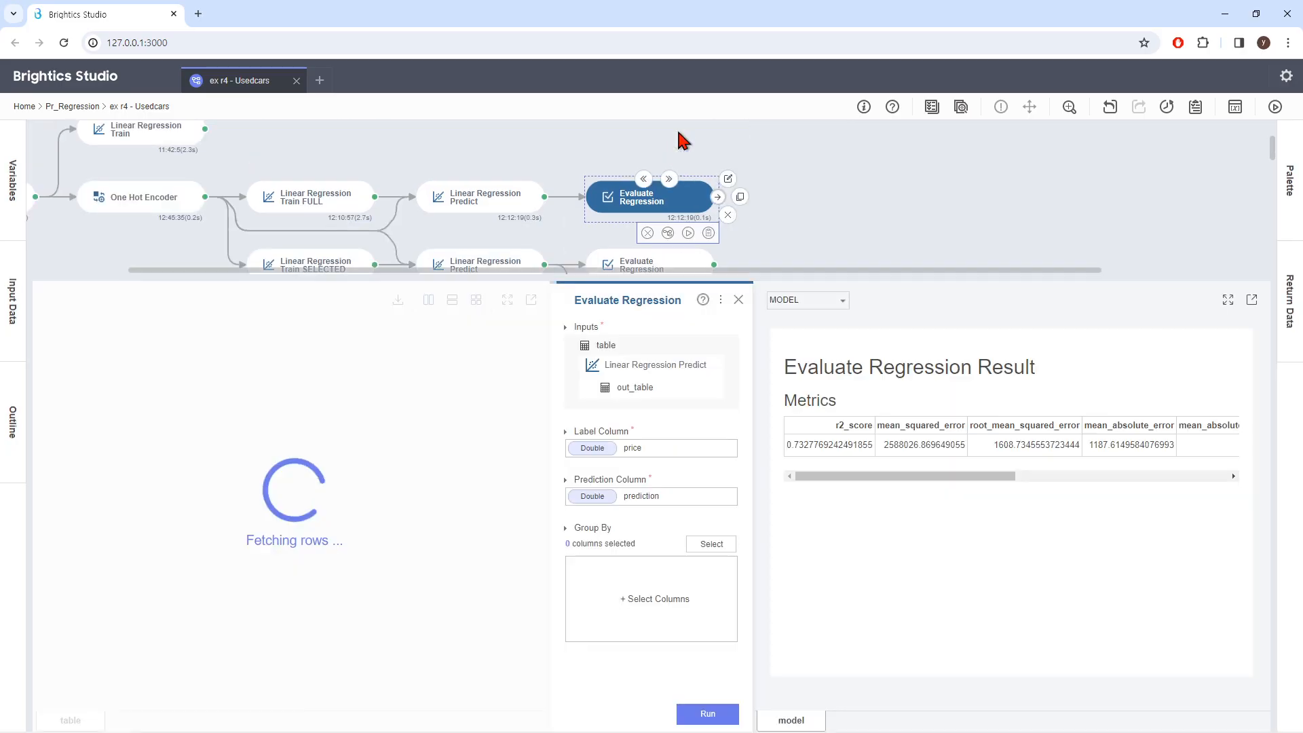
{"action": "left_click_drag", "start_coordinate": [1008, 479], "coordinate": [1111, 483]}
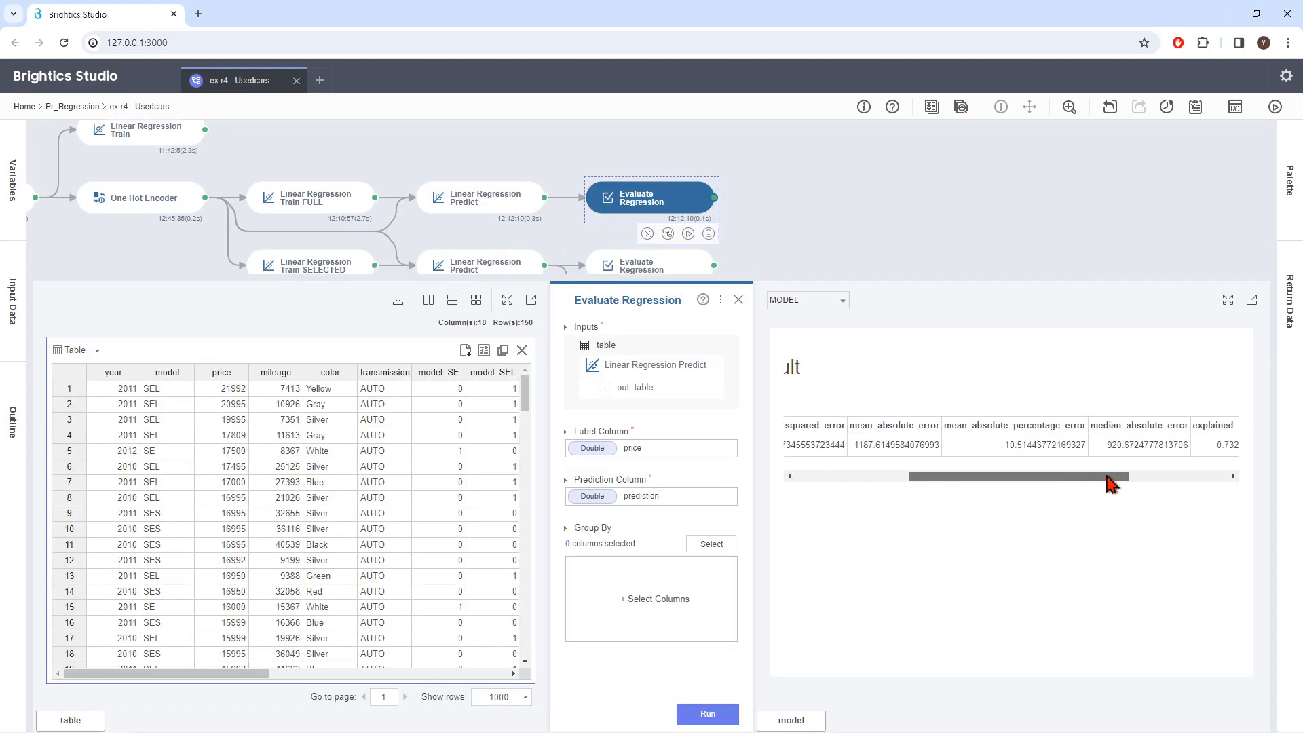
{"action": "left_click", "coordinate": [738, 301]}
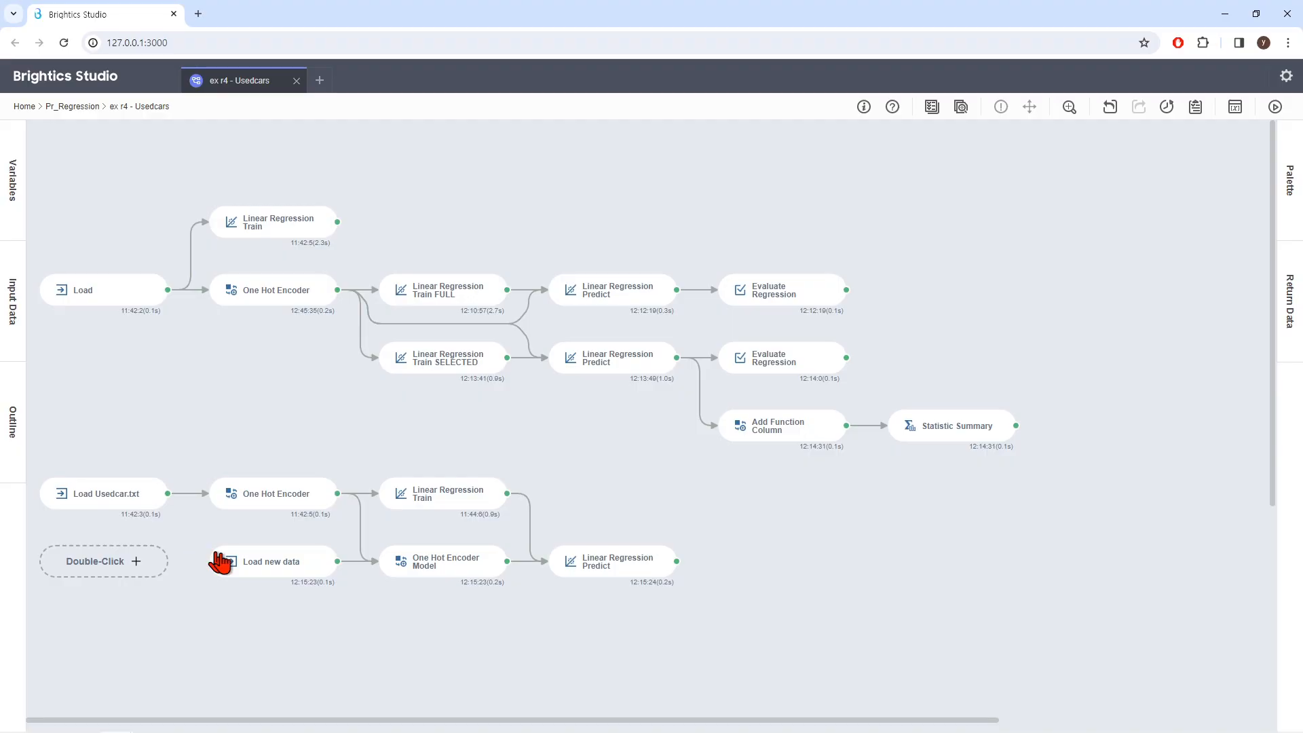
Examine the used-car record in the Load new data node's table.
{"action": "left_click", "coordinate": [275, 564]}
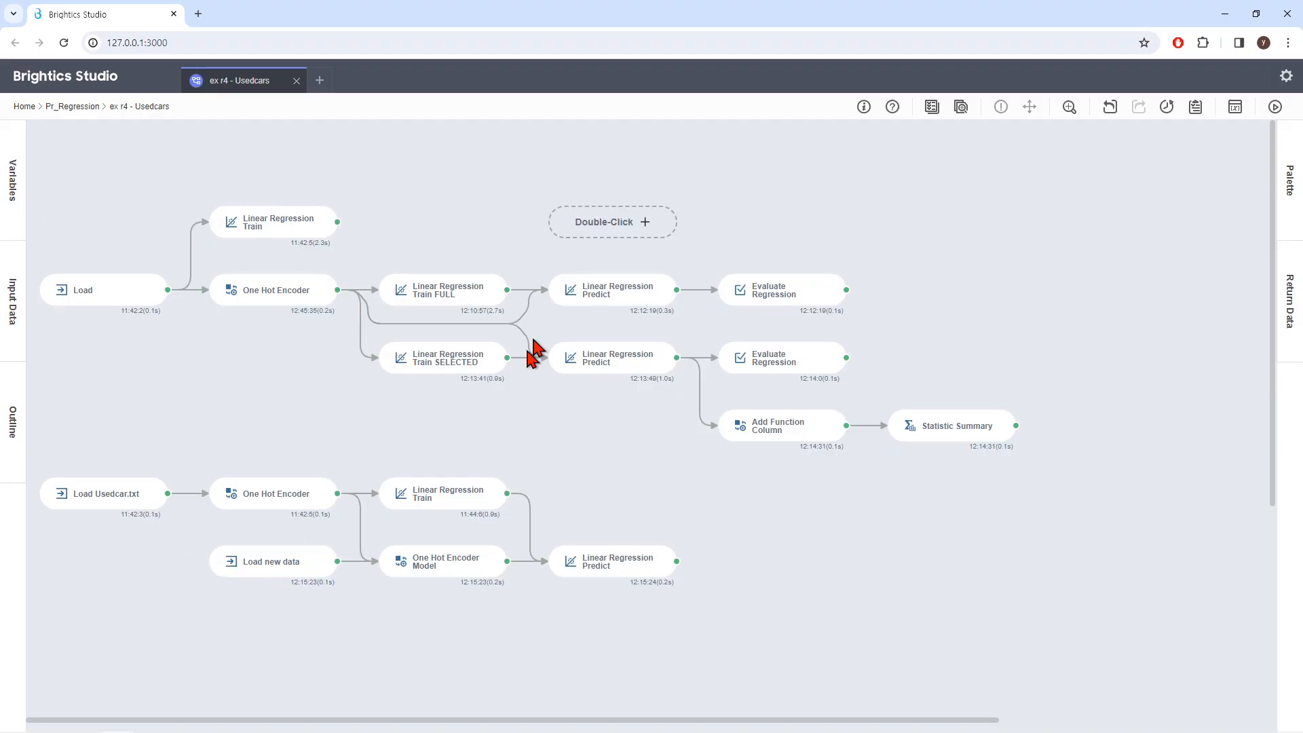
{"action": "left_click", "coordinate": [501, 578]}
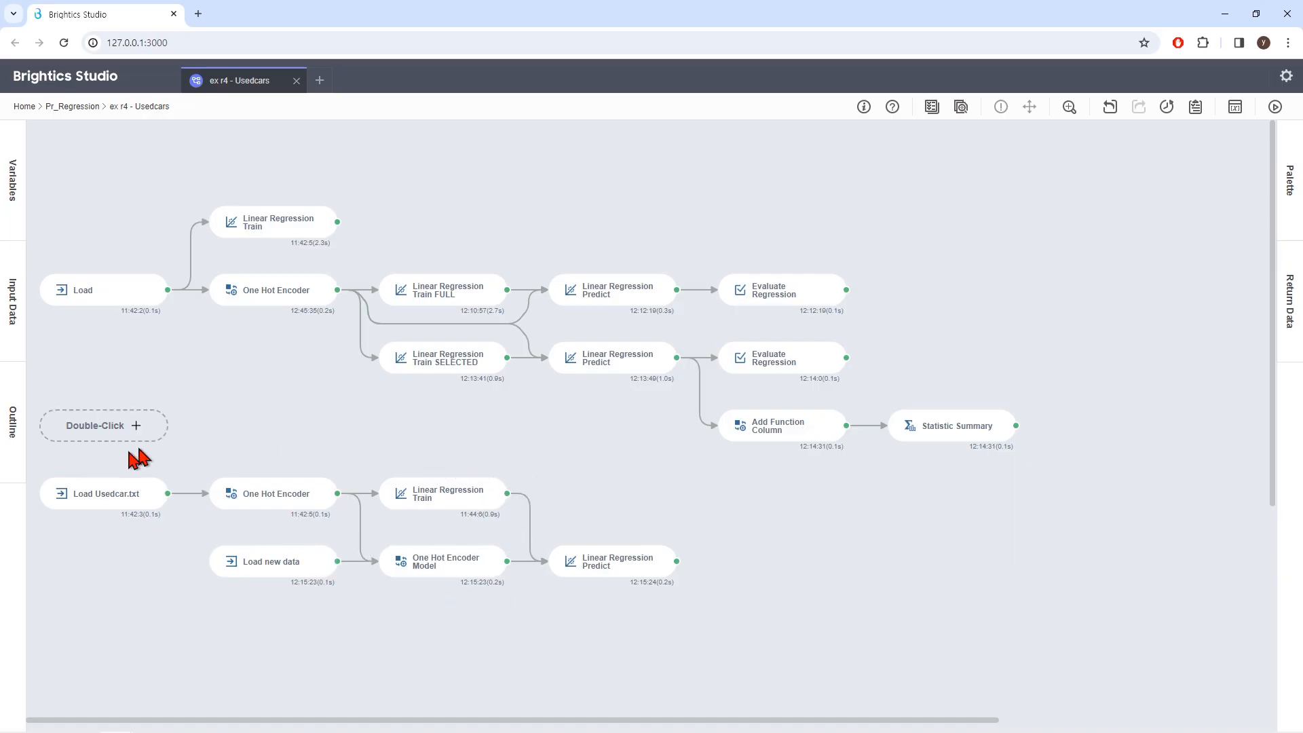
{"action": "left_click", "coordinate": [298, 564]}
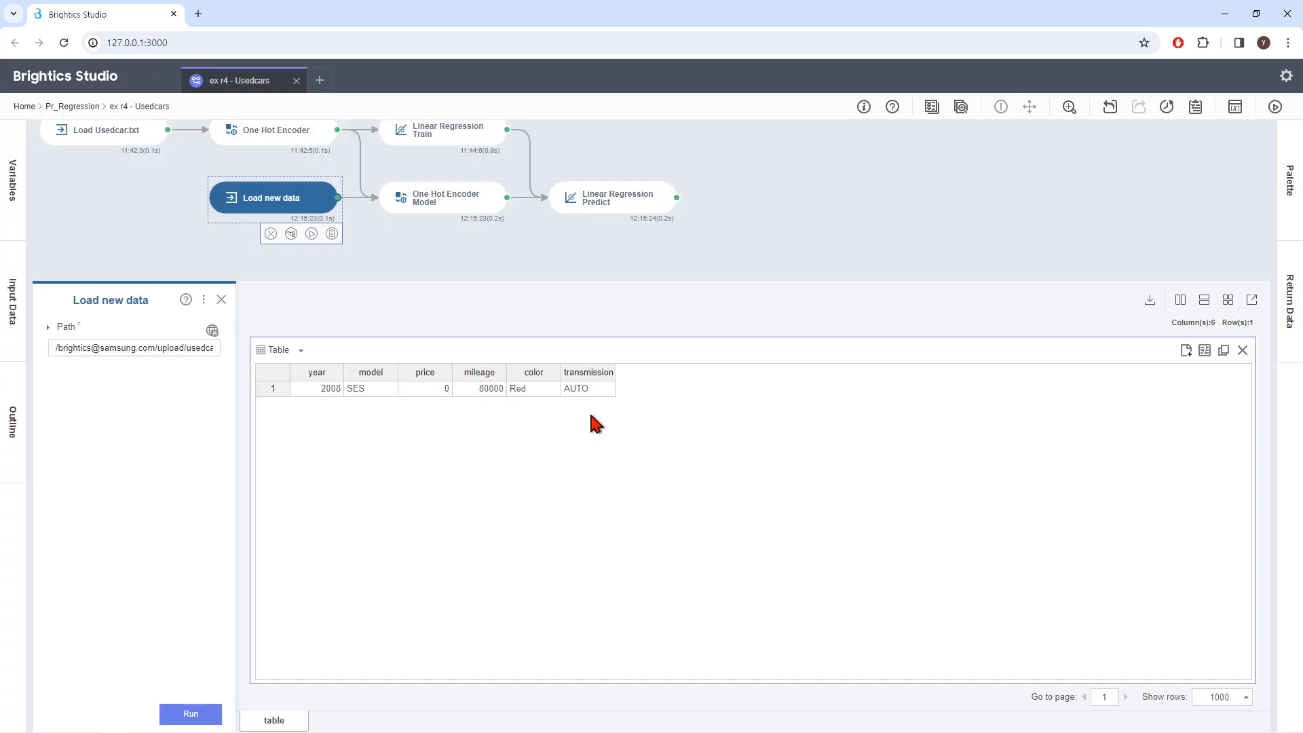
{"action": "left_click", "coordinate": [221, 299]}
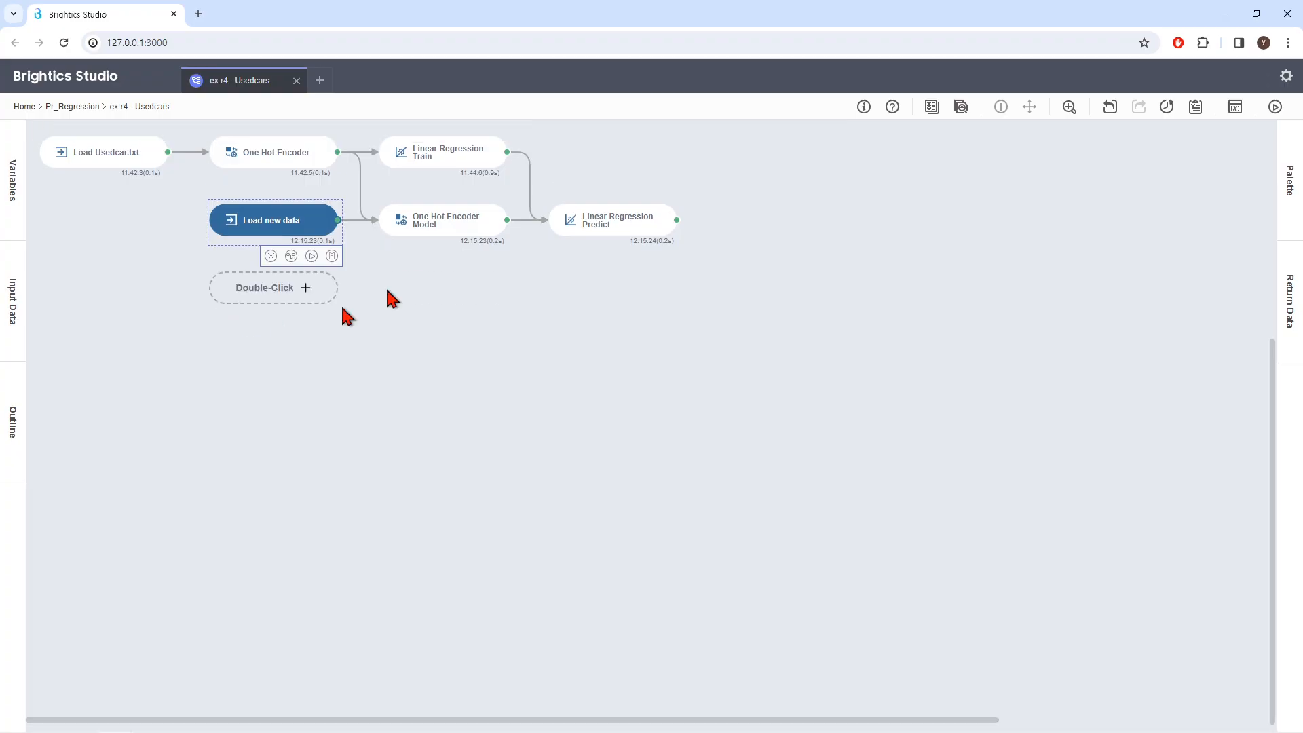
Inspect the One Hot Encoder Model node's inputs and the encoded columns it outputs for the new car record.
{"action": "left_click", "coordinate": [441, 233]}
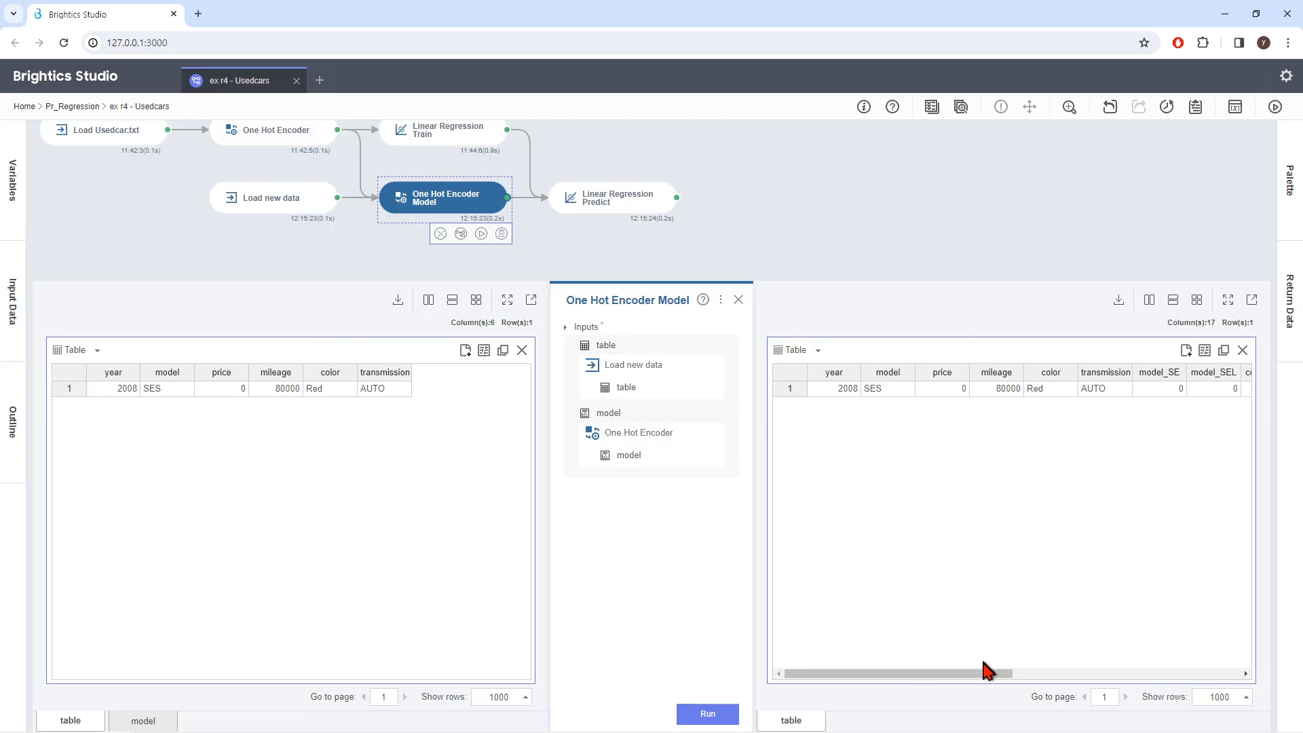
{"action": "left_click_drag", "start_coordinate": [989, 673], "coordinate": [899, 686]}
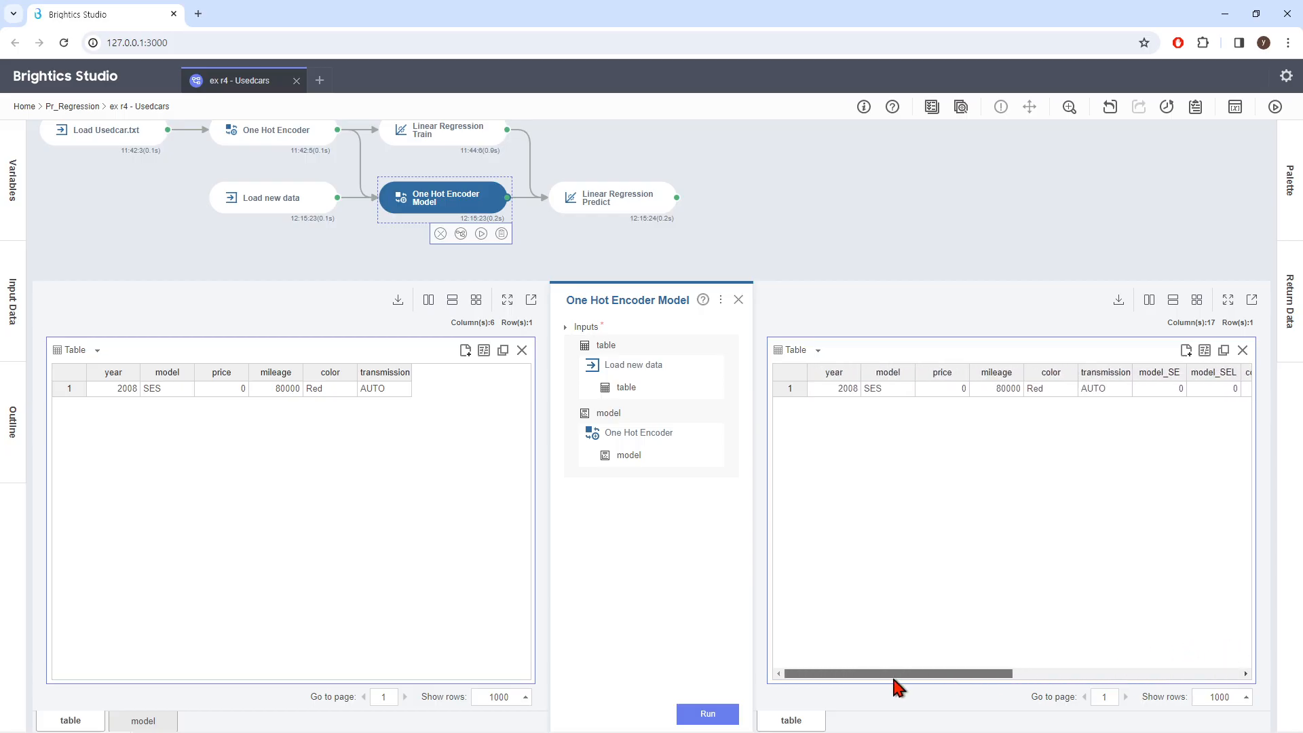
{"action": "left_click", "coordinate": [739, 299]}
Examine the prediction column for the new car record in the output table of the Linear Regression Predict node after One Hot Encoder Model.
{"action": "scroll", "coordinate": [741, 315], "scroll_direction": "up", "scroll_amount": 3}
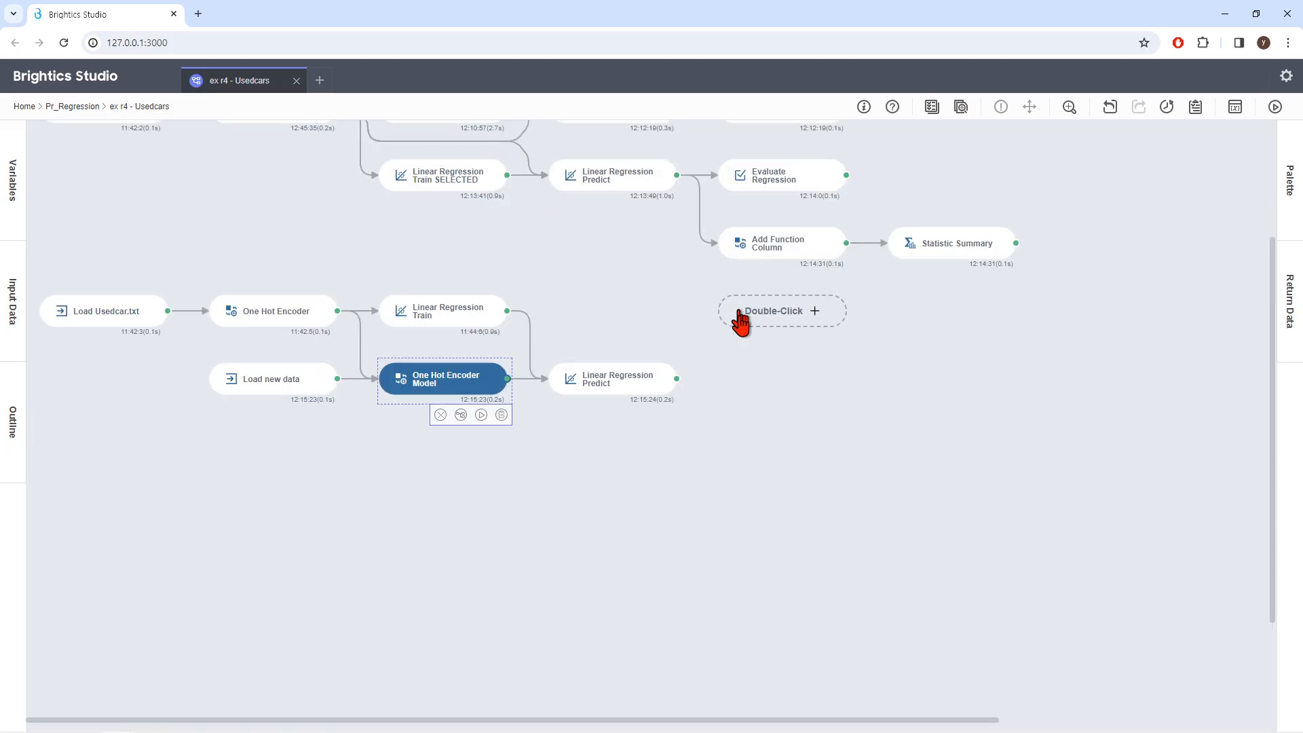
{"action": "left_click", "coordinate": [632, 400]}
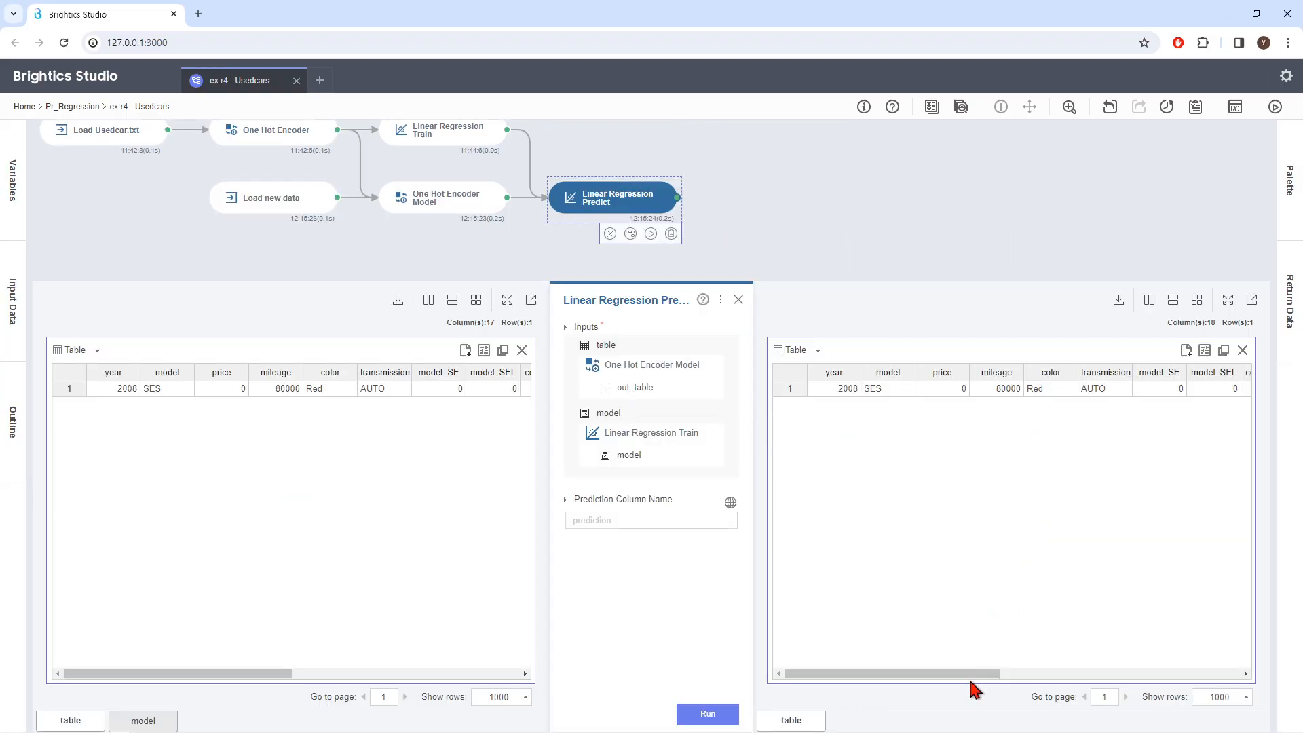
{"action": "left_click_drag", "start_coordinate": [972, 675], "coordinate": [1242, 558]}
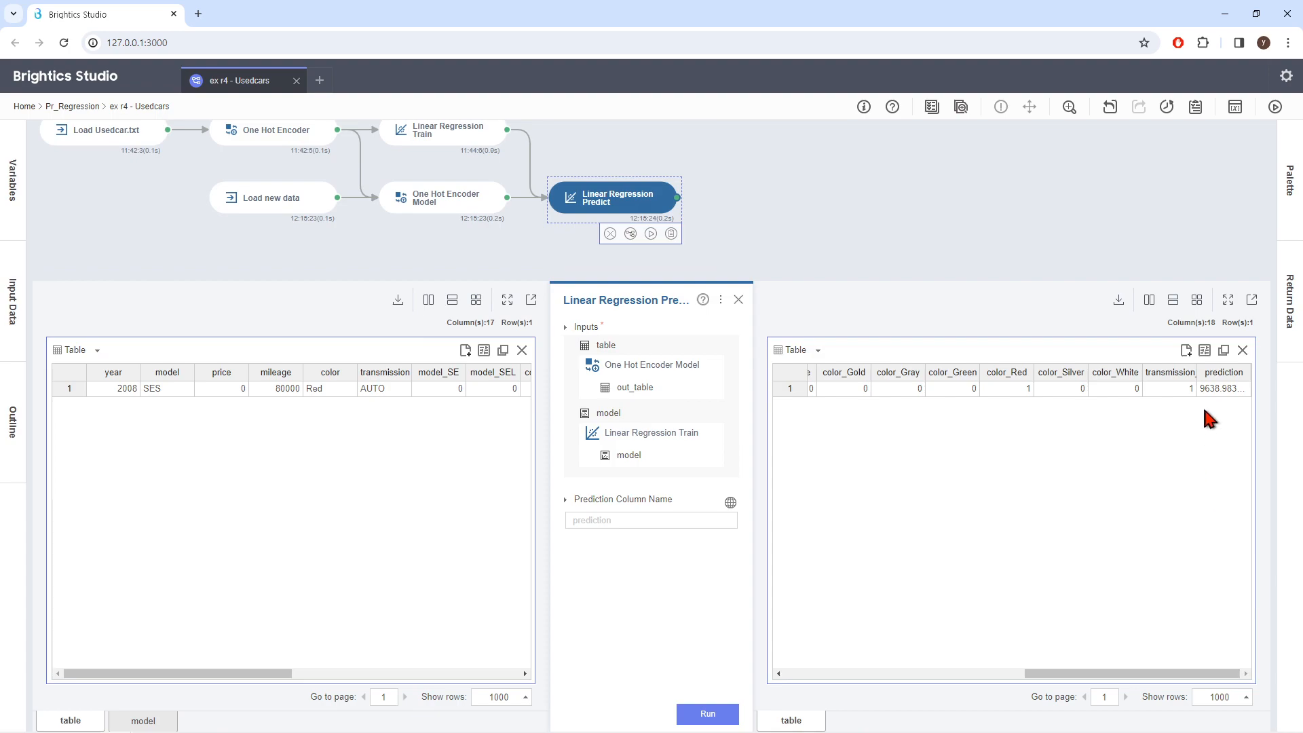